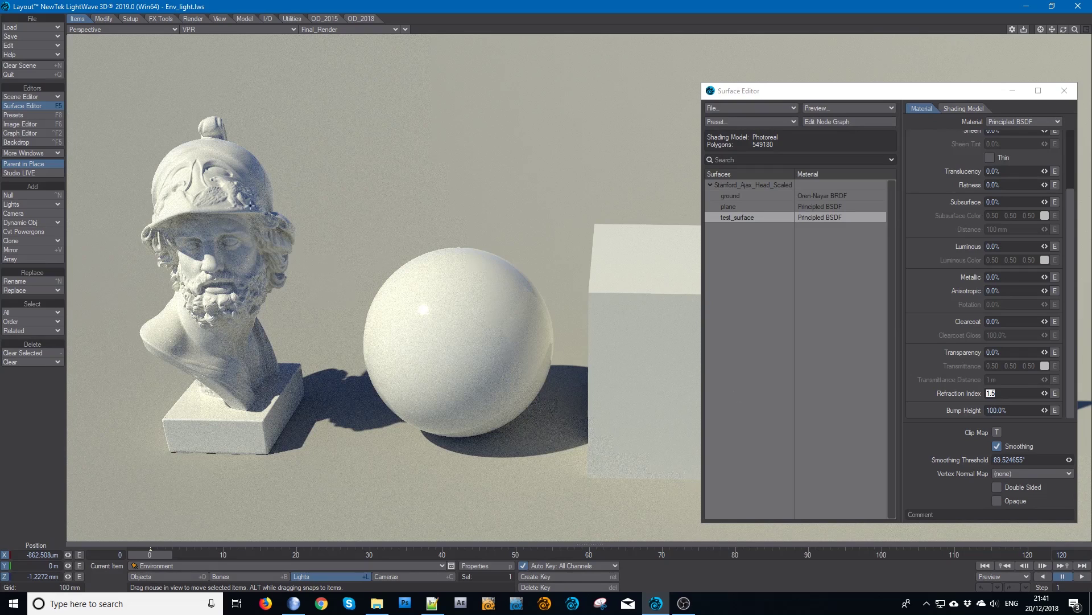
Open test_surface's node graph, move Principled BSDF up, and browse Material Components such as Emission and SSS.
left_click(852, 121)
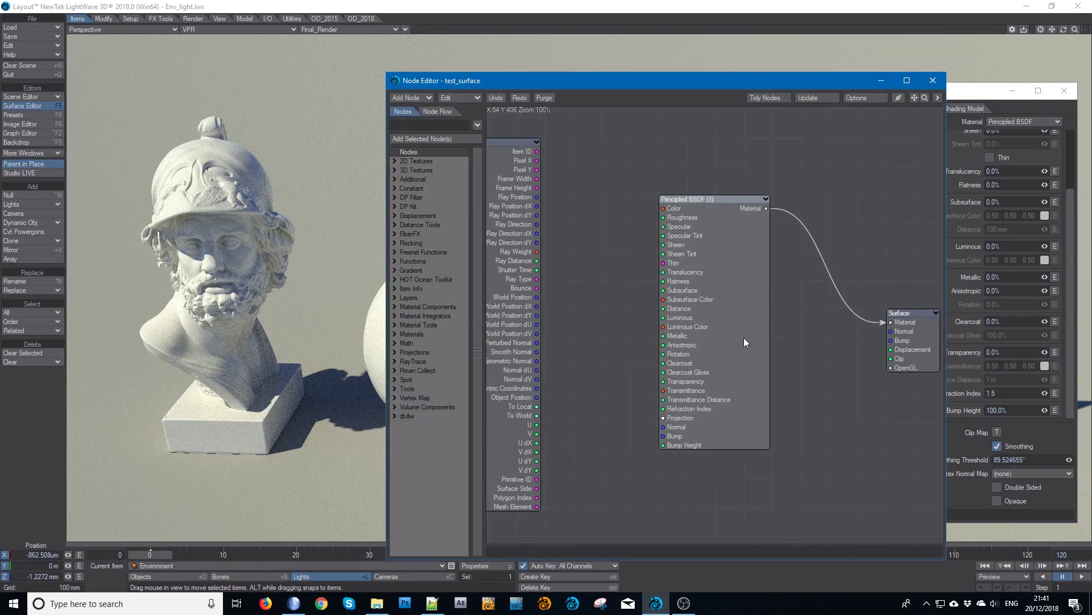
left_click_drag(743, 337, 714, 194)
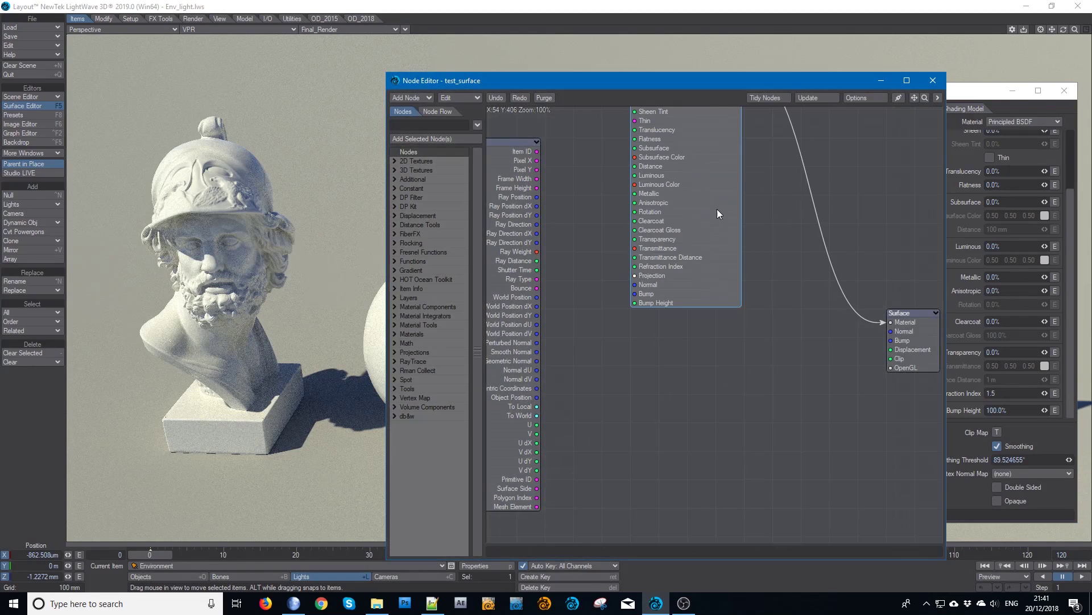
left_click(395, 307)
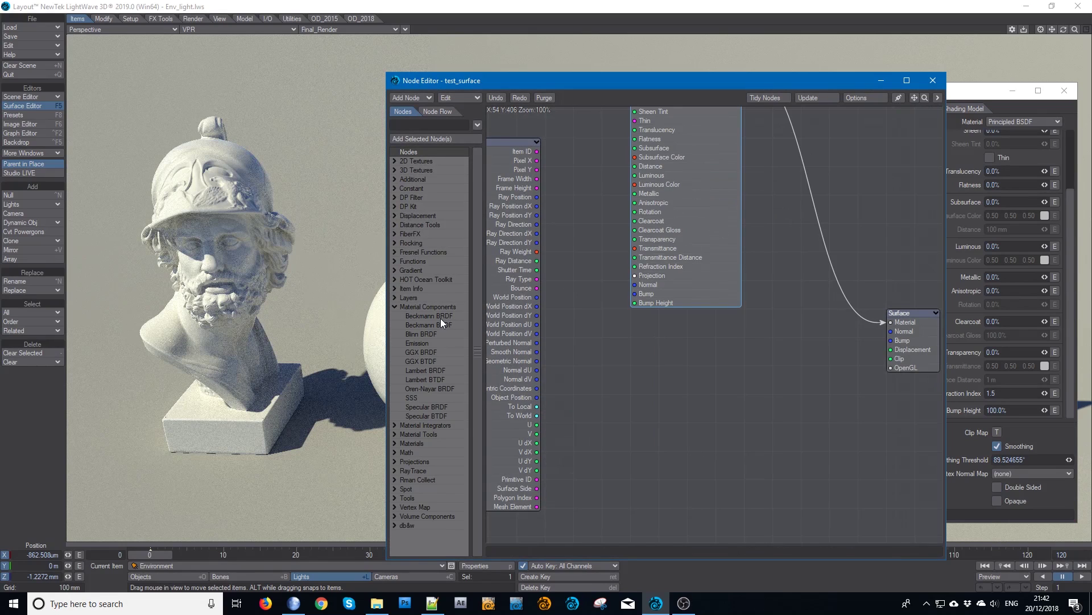
left_click(417, 343)
left_click(414, 397)
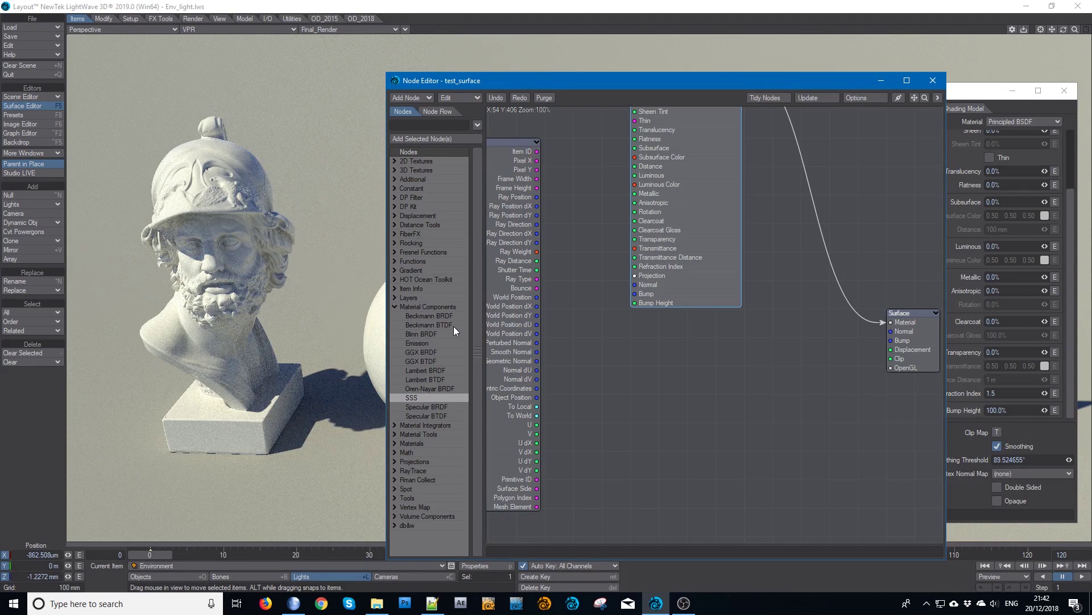
Add a Beckmann BRDF node, wire its Material output into Surface Material, and open its settings.
left_click(425, 316)
double_click(425, 316)
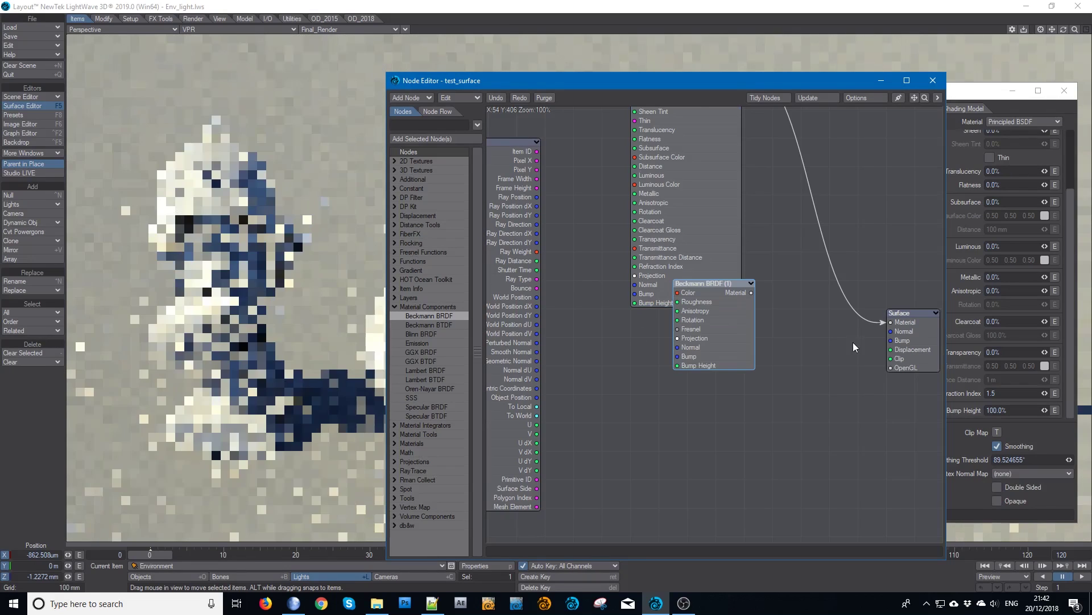
left_click_drag(703, 312, 893, 322)
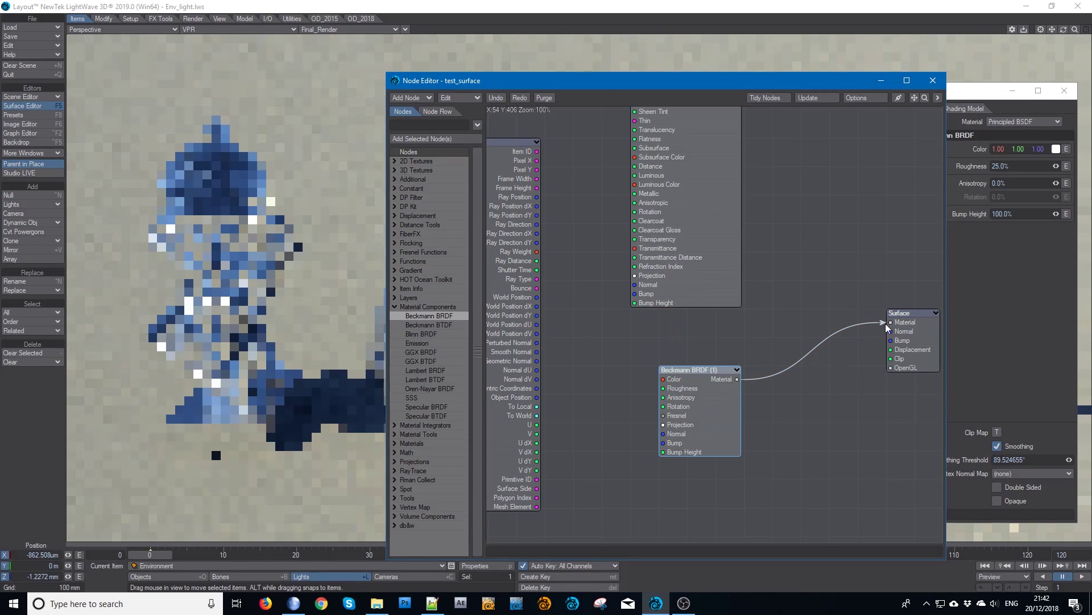
left_click_drag(691, 407, 662, 379)
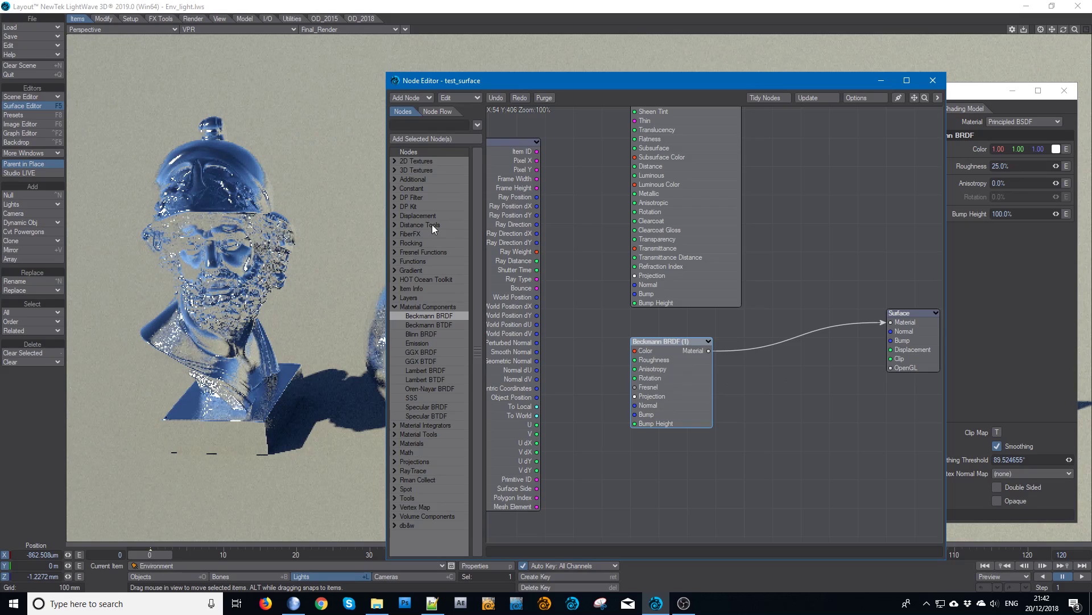
left_click_drag(679, 380, 684, 422)
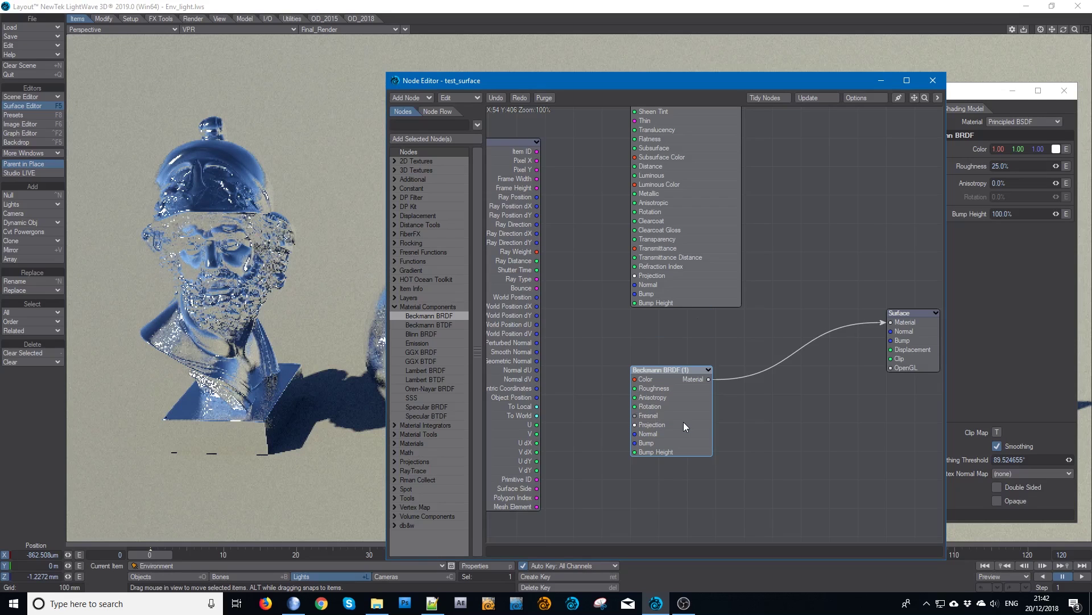
double_click(700, 412)
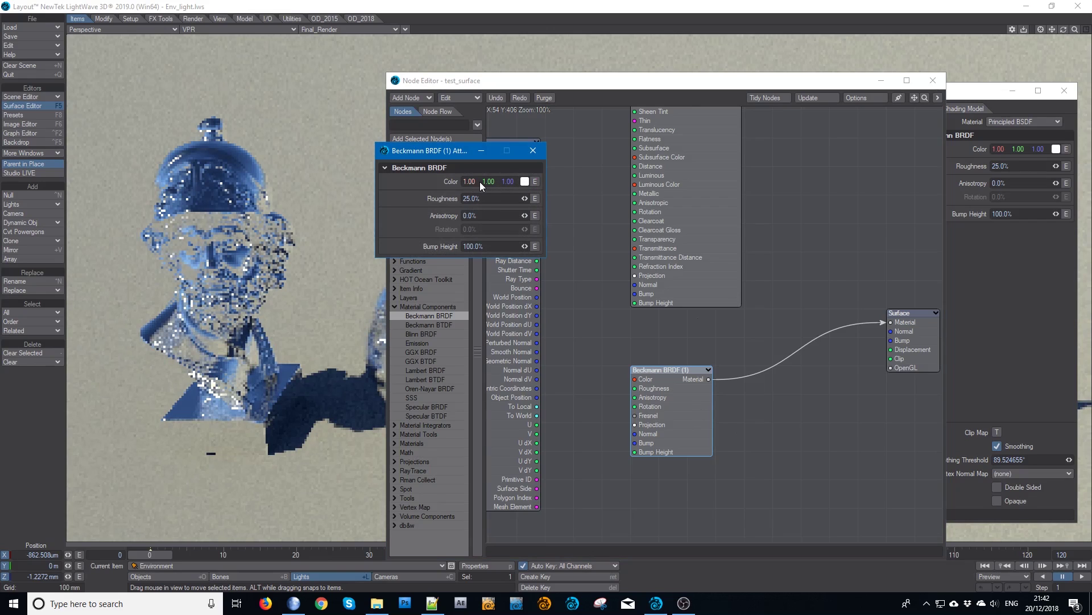
Leave the Beckmann colour unchanged and try Roughness 100% and 50% before settling on 10%.
left_click(524, 181)
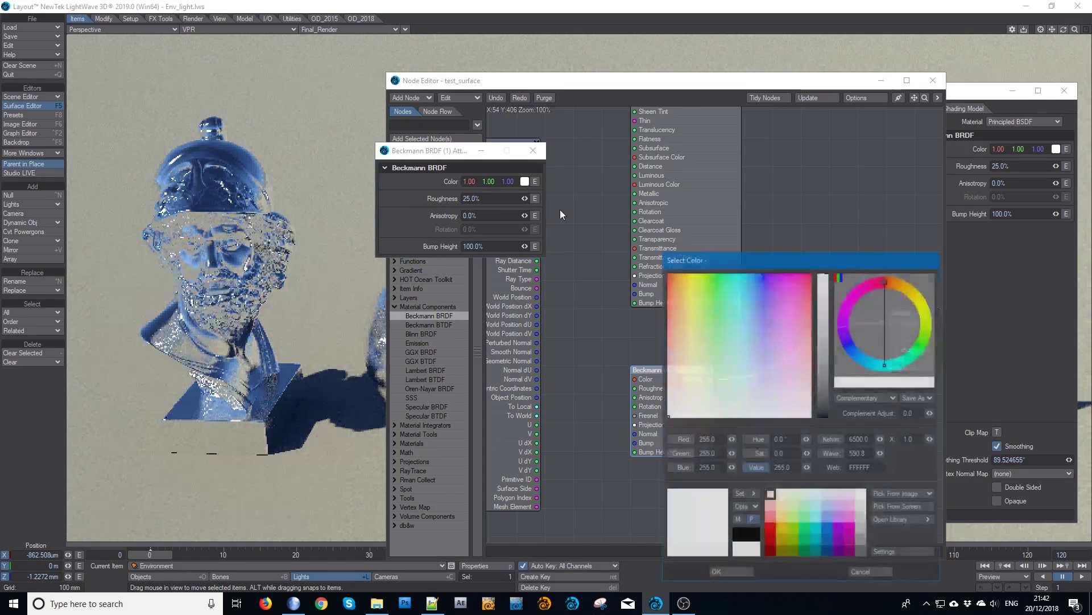
left_click(877, 575)
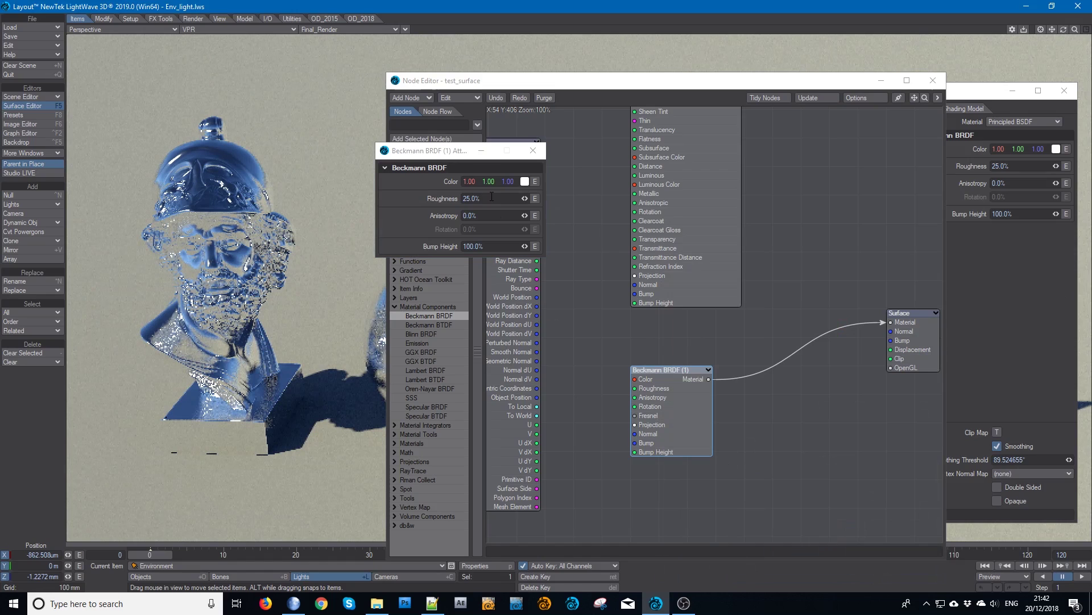
left_click(474, 198)
type("100")
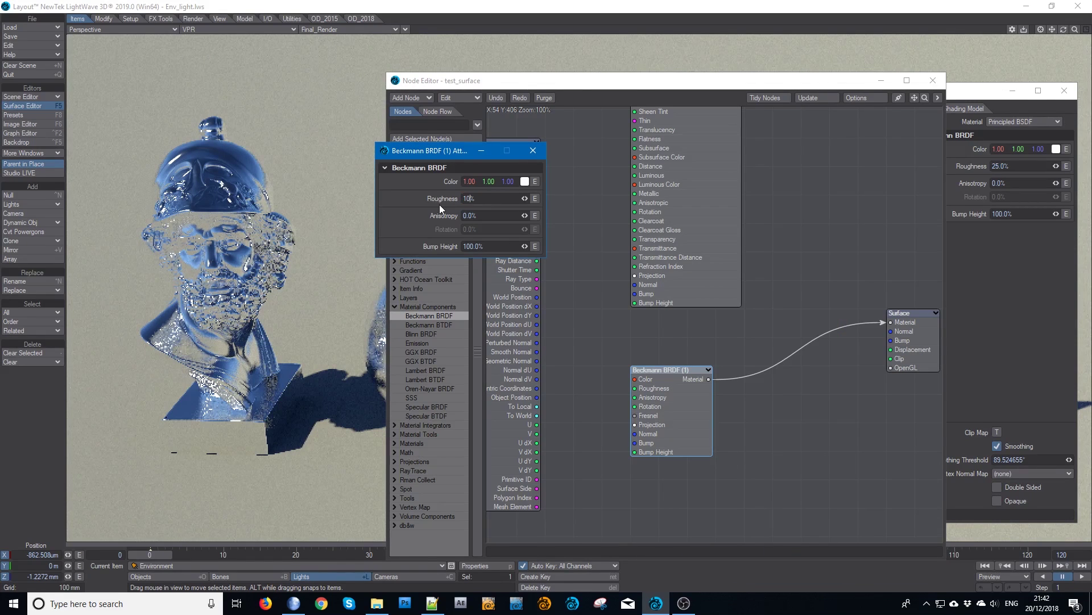
key("Tab")
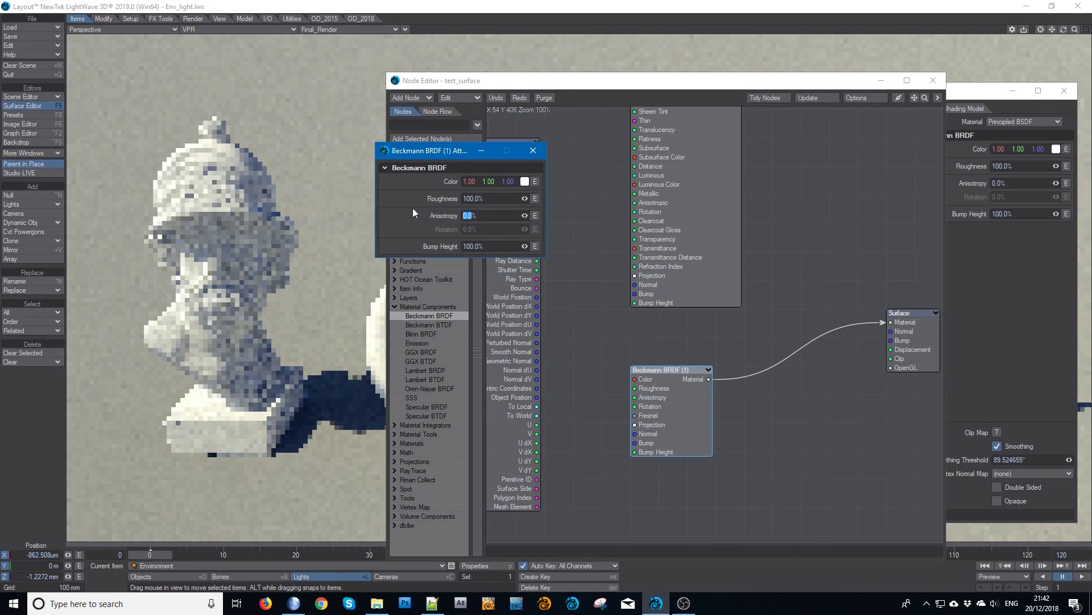
left_click(500, 196)
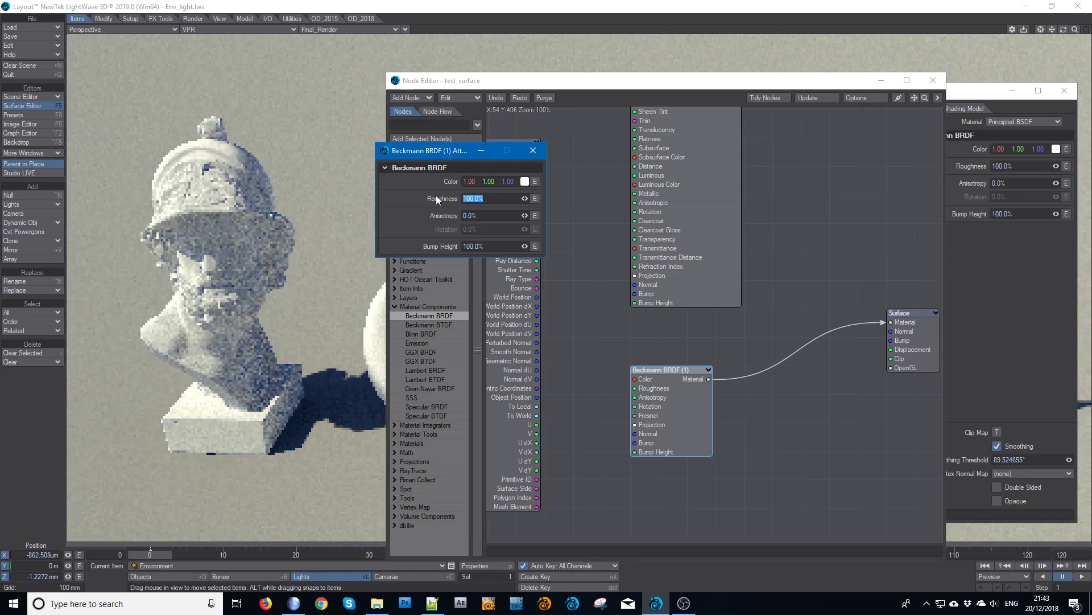
type("50")
key("Tab")
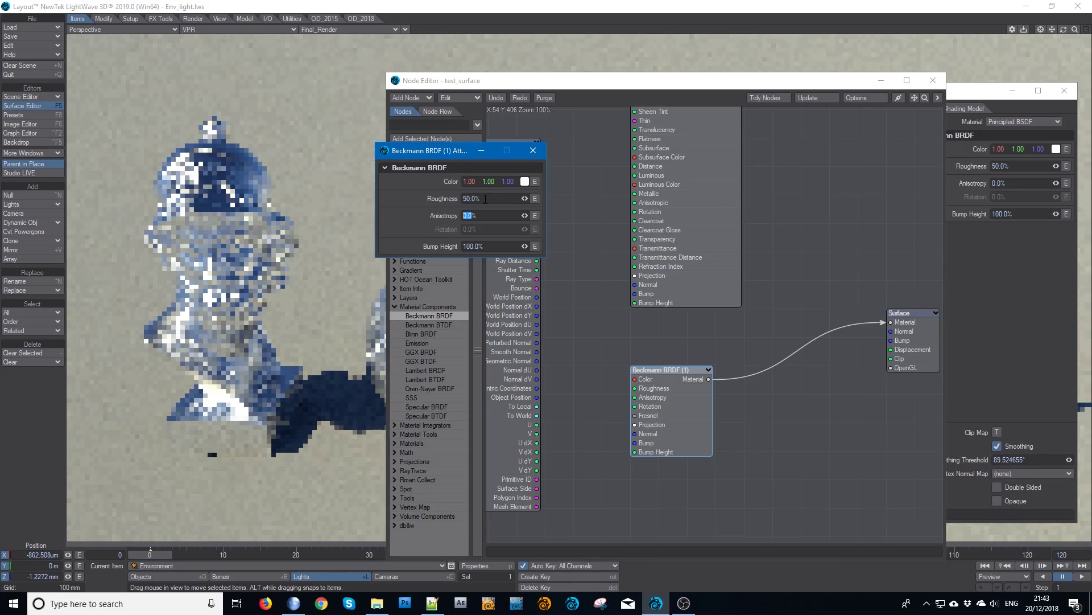
left_click(504, 195)
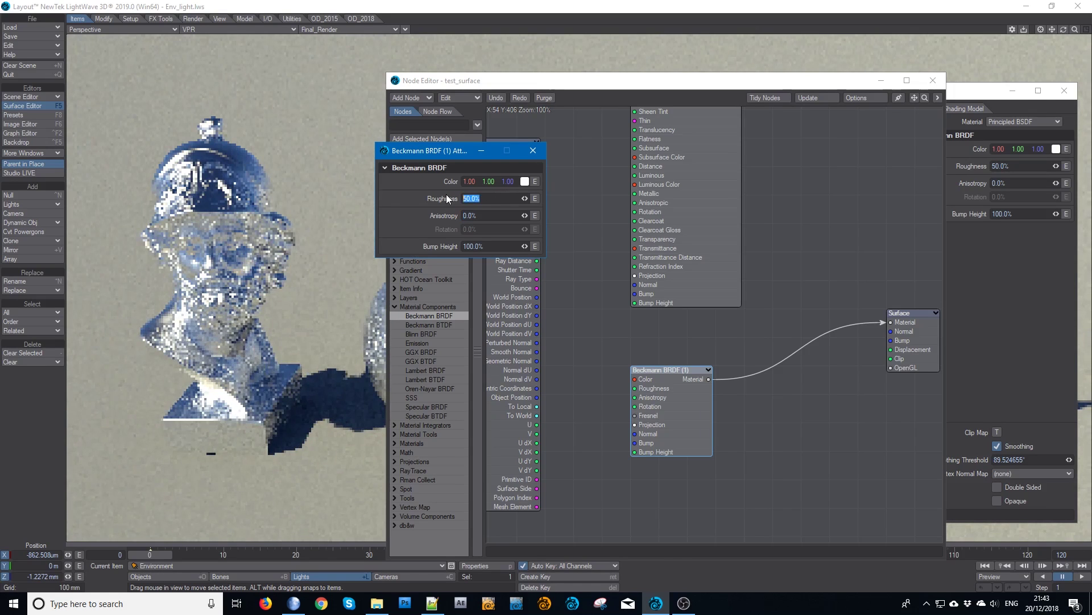
type("10")
key("Tab")
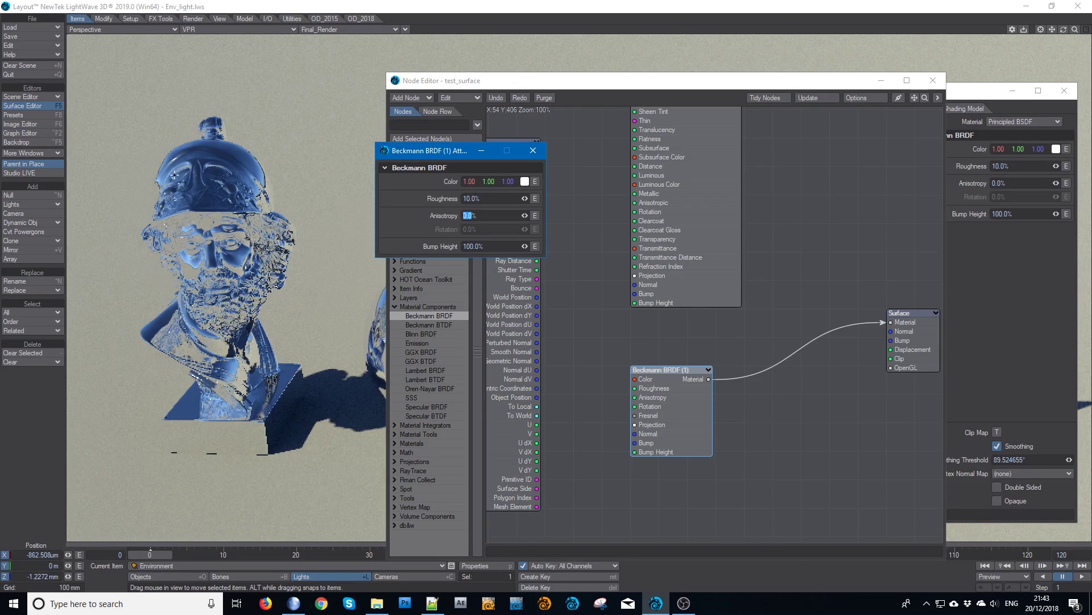
Add Blinn, GGX, Lambert, Oren-Nayar and Specular BRDF nodes to the graph.
left_click(533, 150)
left_click_drag(686, 389, 685, 332)
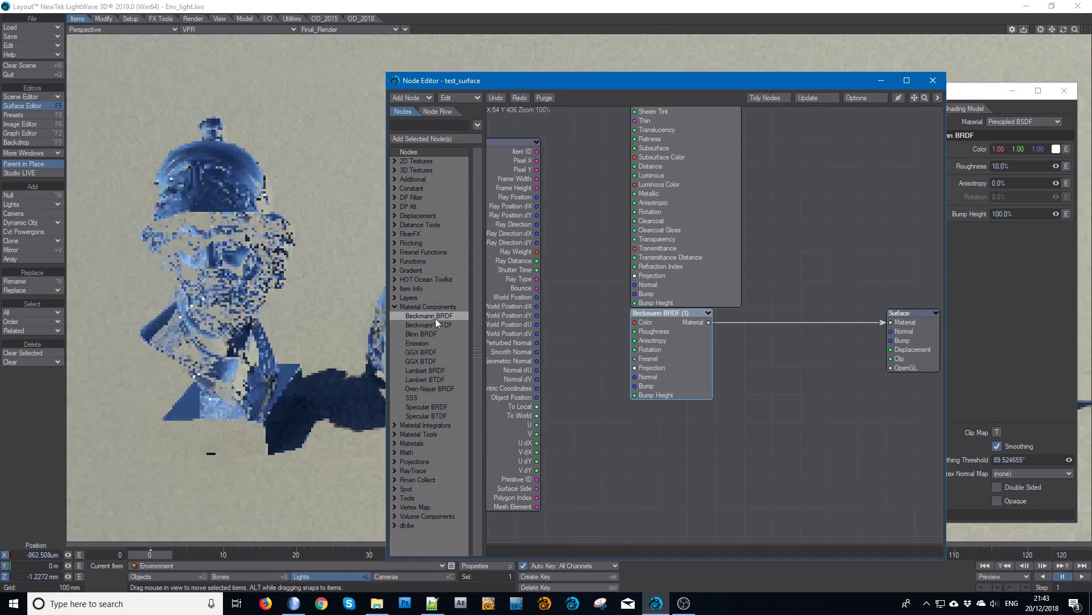
double_click(425, 333)
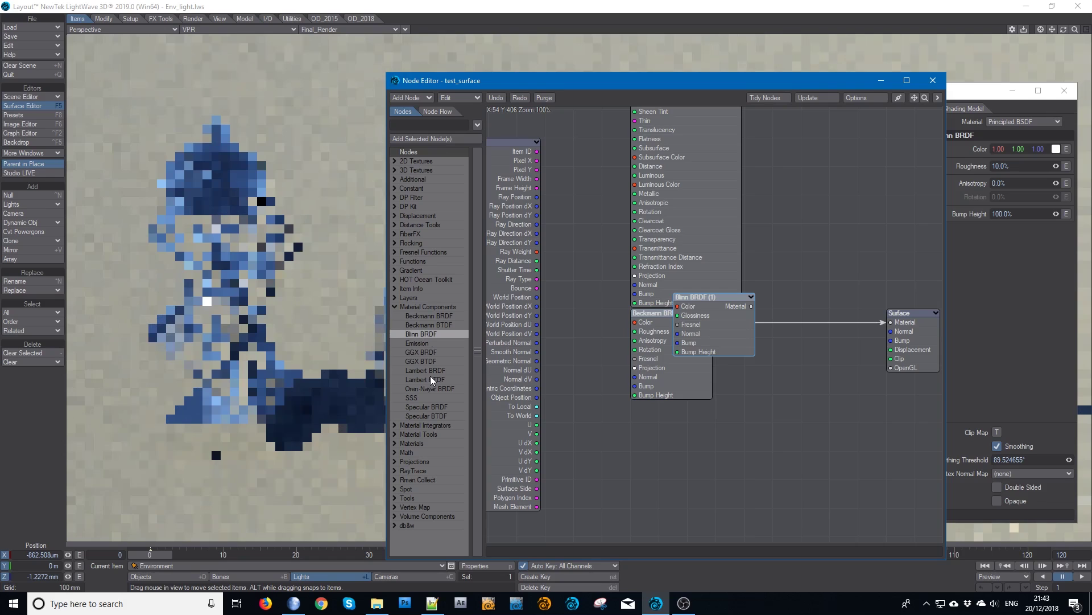
left_click(432, 353)
double_click(432, 353)
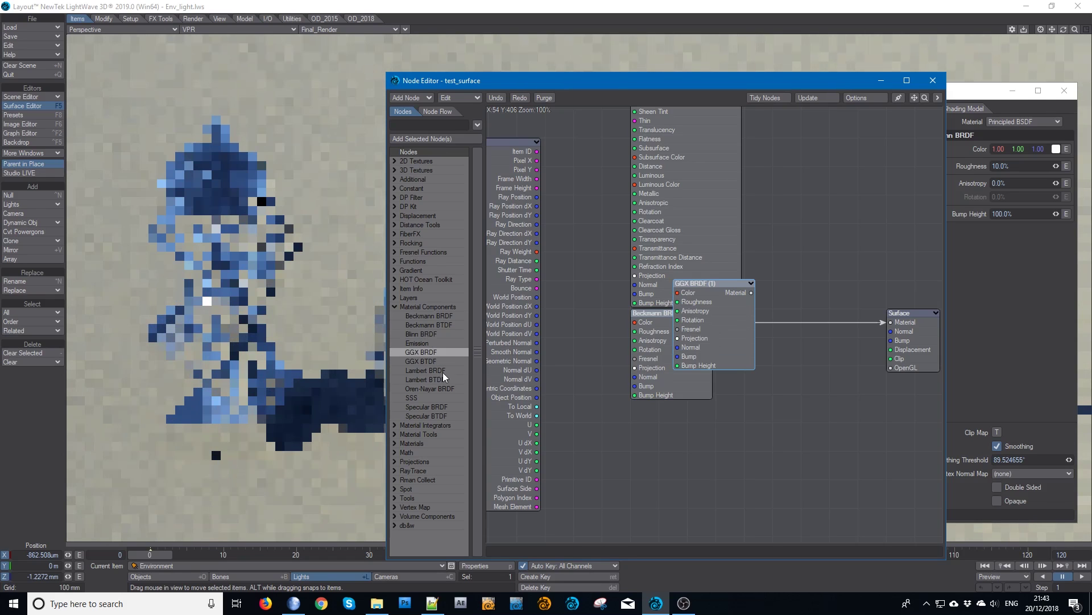
double_click(432, 370)
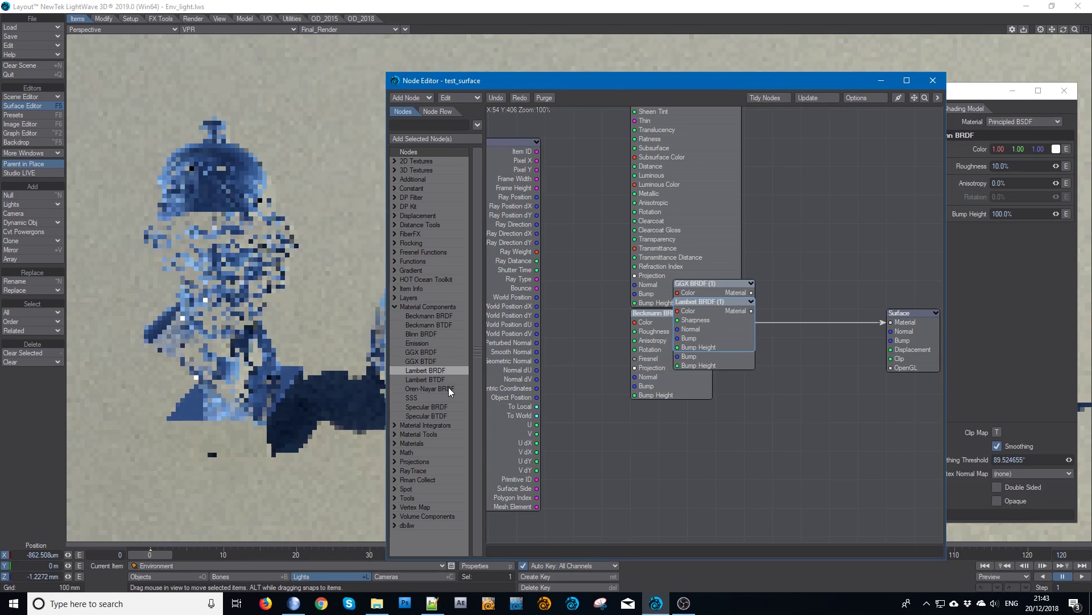
double_click(449, 389)
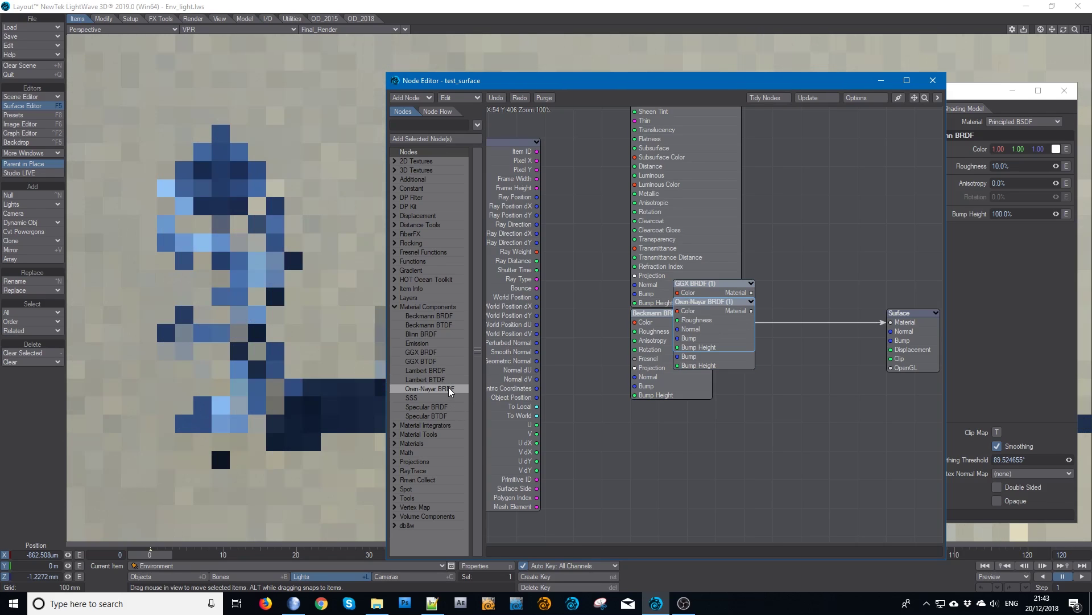
double_click(437, 406)
Spread the Specular, Oren-Nayar, Lambert, Principled BSDF, Beckmann and GGX nodes apart.
left_click_drag(728, 320, 713, 474)
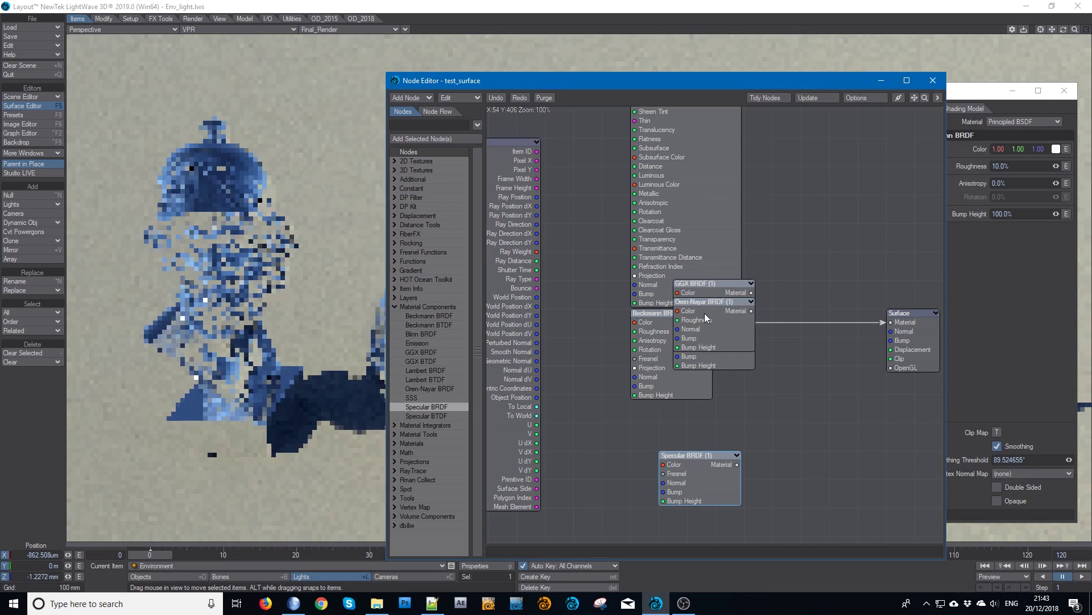
left_click_drag(707, 316, 707, 430)
left_click(716, 350)
left_click_drag(716, 350, 802, 409)
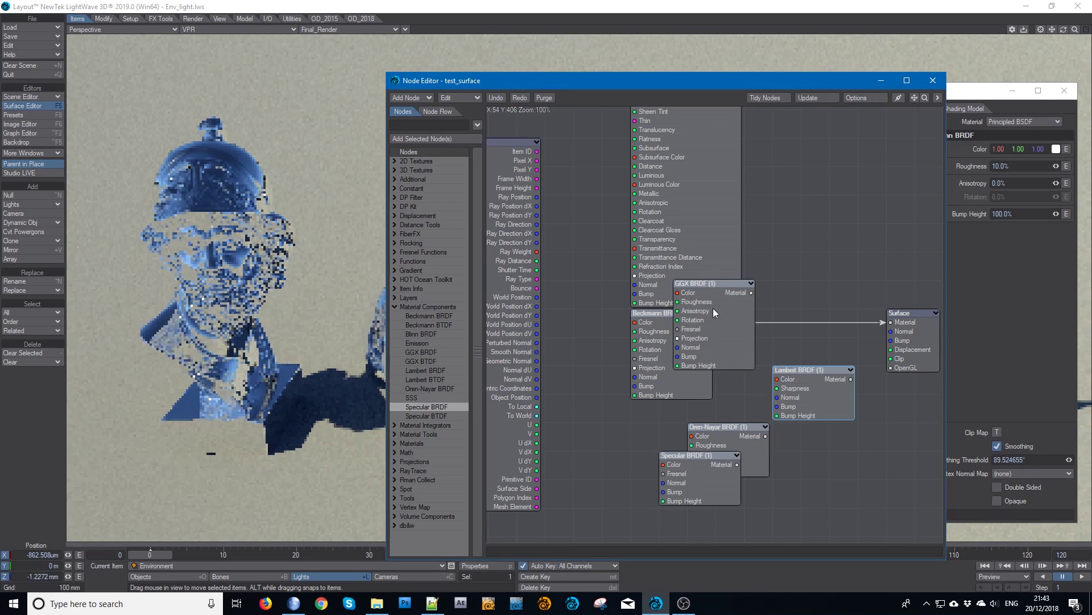
left_click_drag(683, 220, 597, 134)
left_click_drag(640, 314, 737, 192)
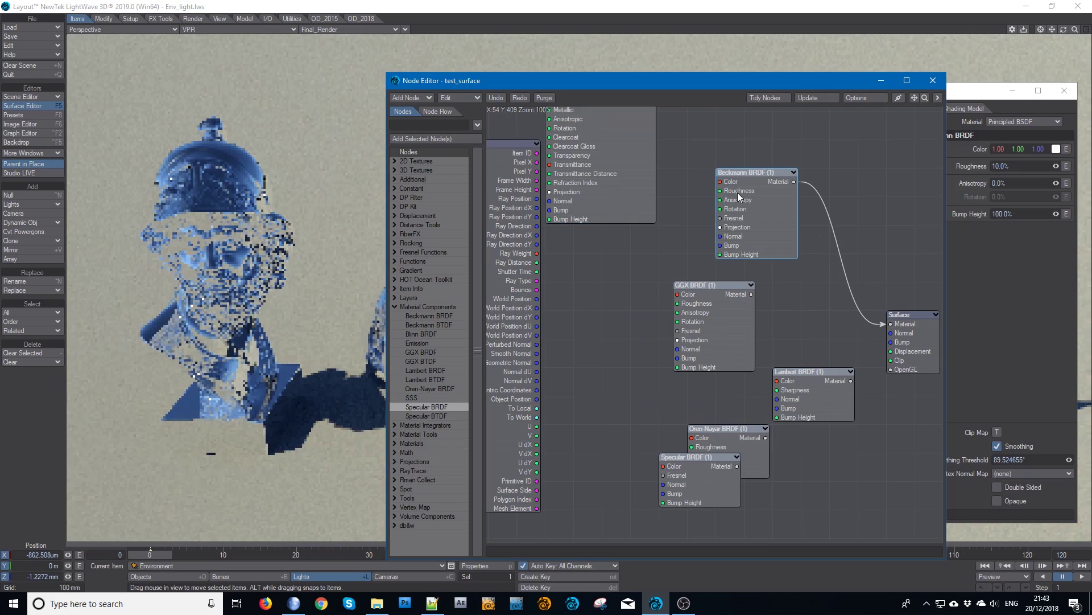
left_click_drag(718, 346, 706, 339)
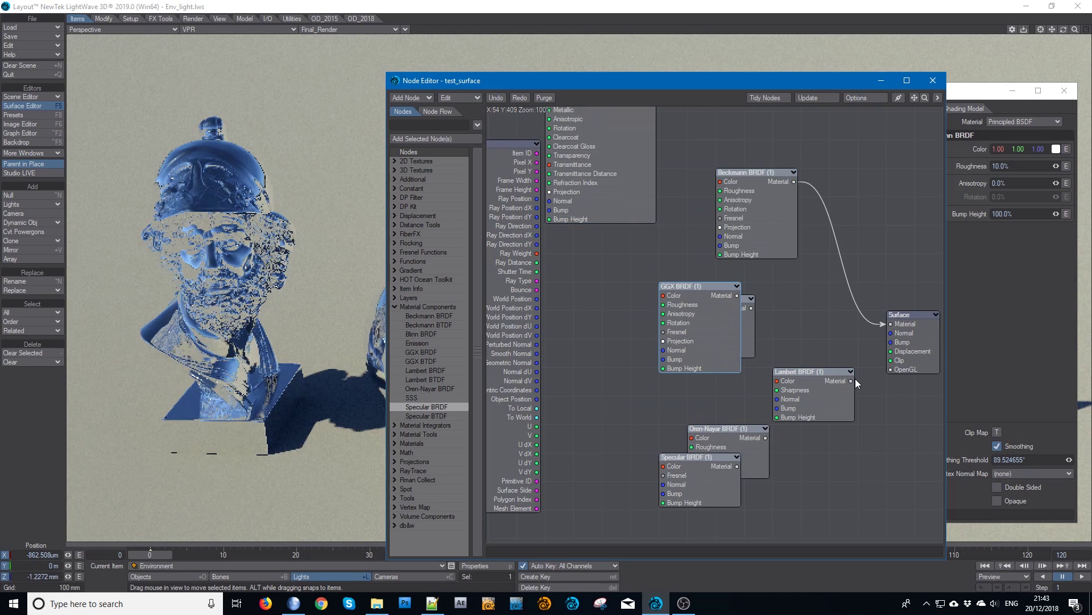
Connect Lambert BRDF to the Surface material, separate GGX from Blinn, and list Constant nodes.
left_click_drag(852, 381, 891, 324)
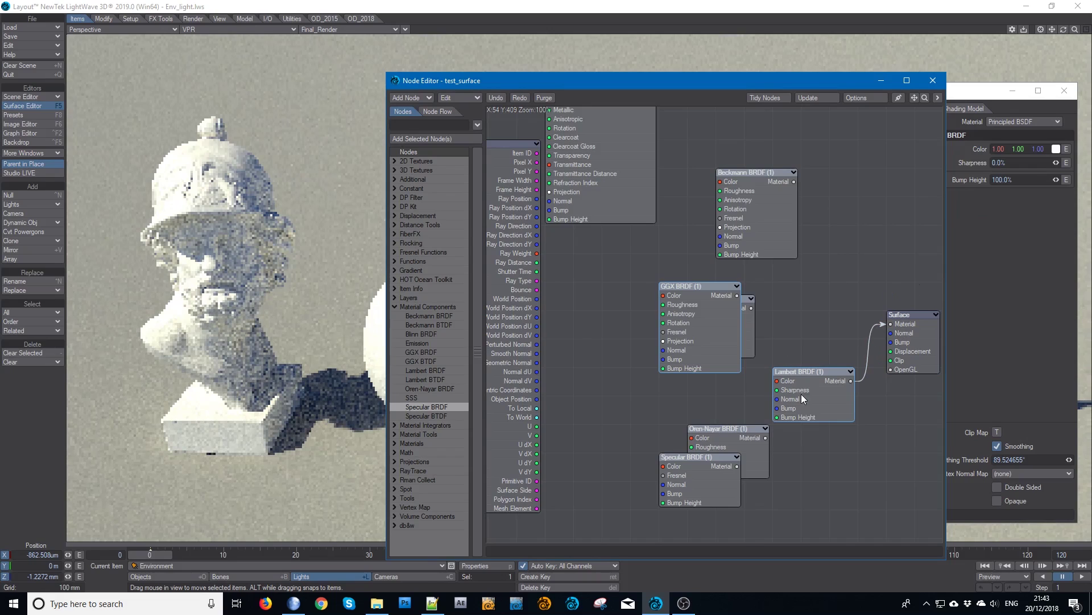
left_click_drag(802, 396, 787, 380)
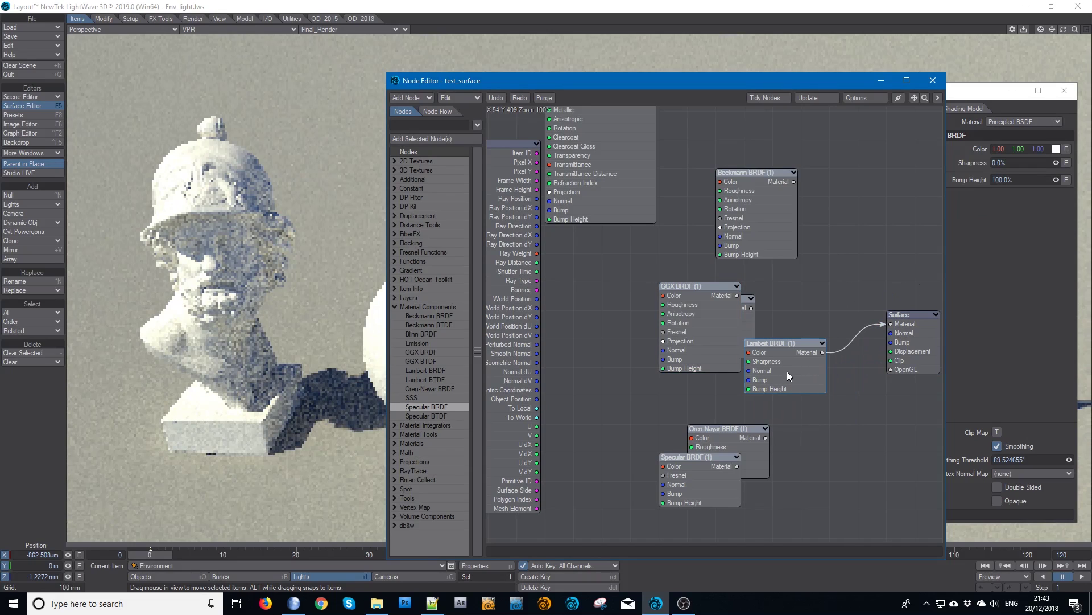
left_click_drag(694, 333, 665, 277)
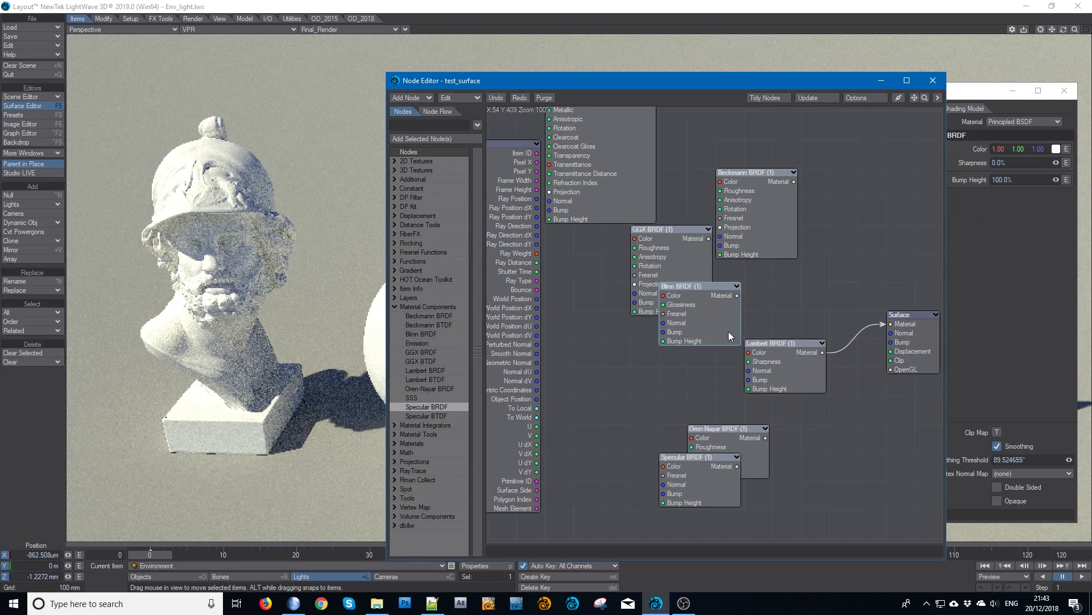
left_click_drag(728, 332, 691, 289)
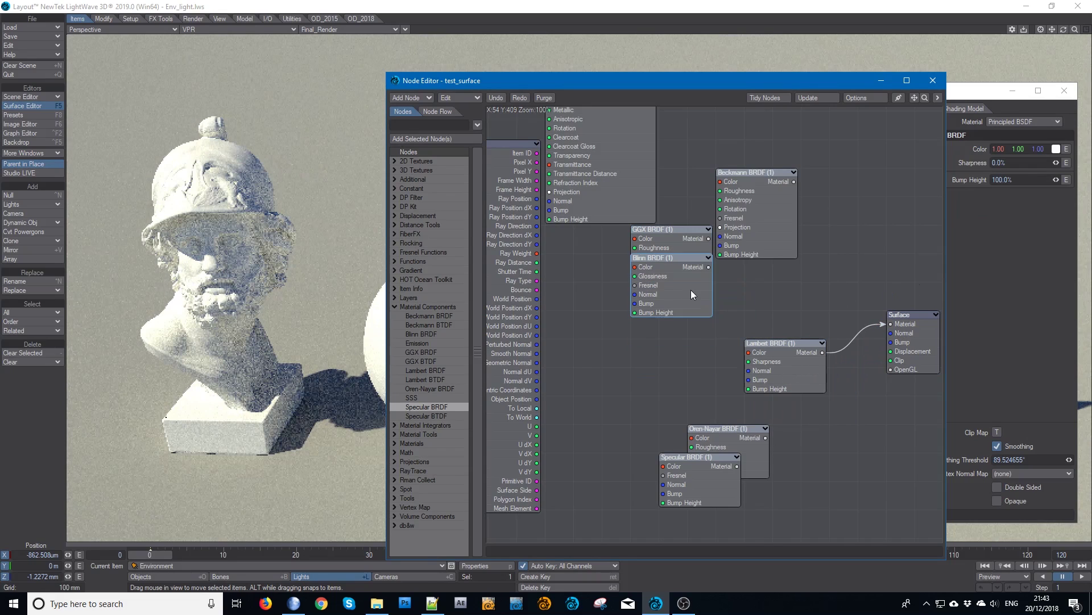
left_click(395, 188)
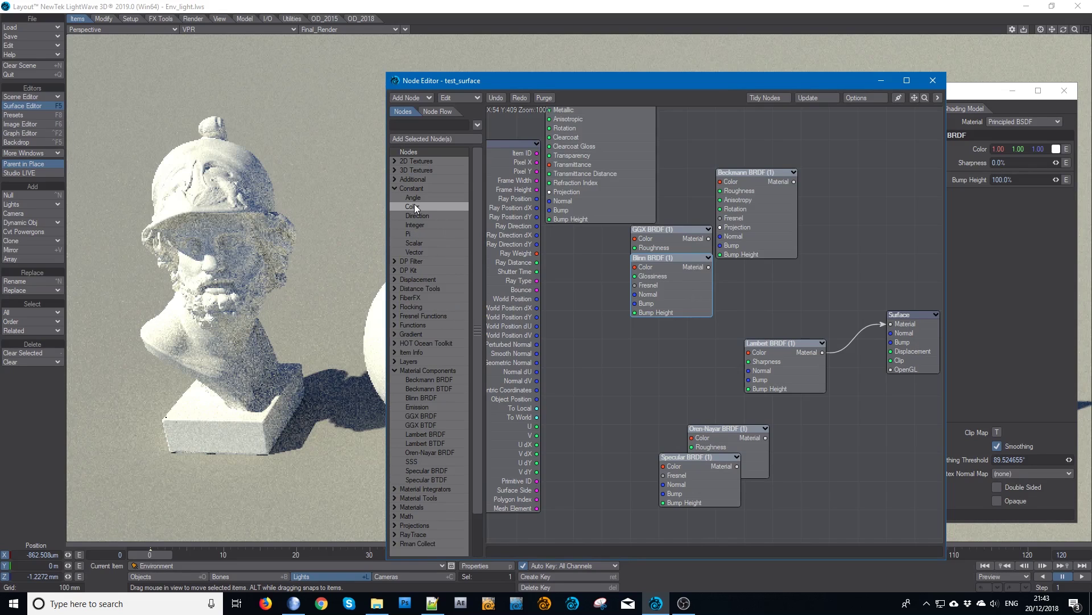
Add a white Color constant, connect Oren-Nayar to Surface Material, and feed the Color into Oren-Nayar.
double_click(414, 205)
left_click_drag(711, 306, 749, 353)
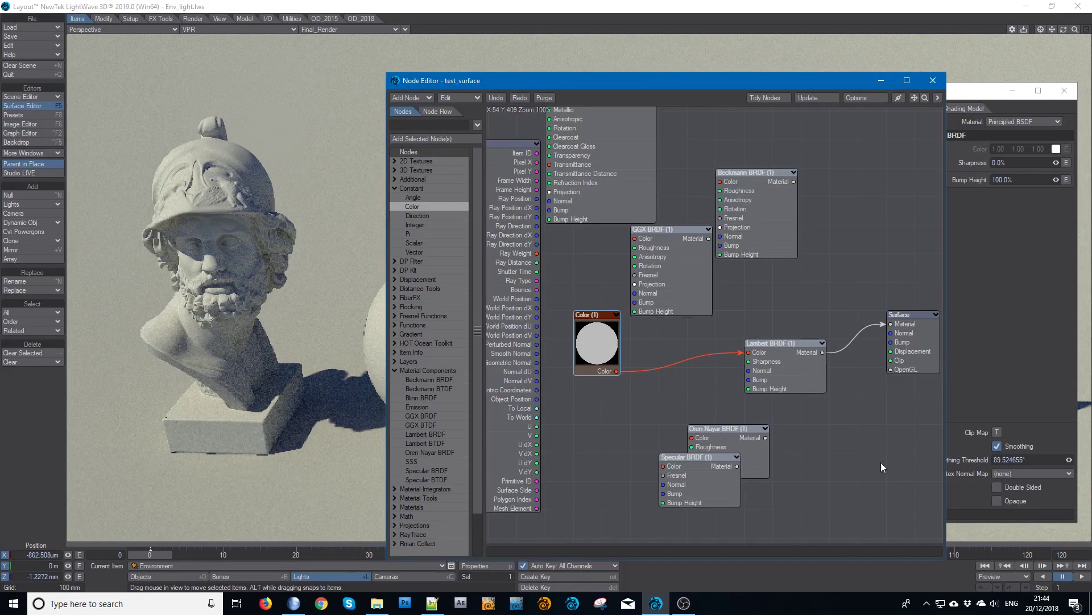
left_click_drag(722, 446, 891, 324)
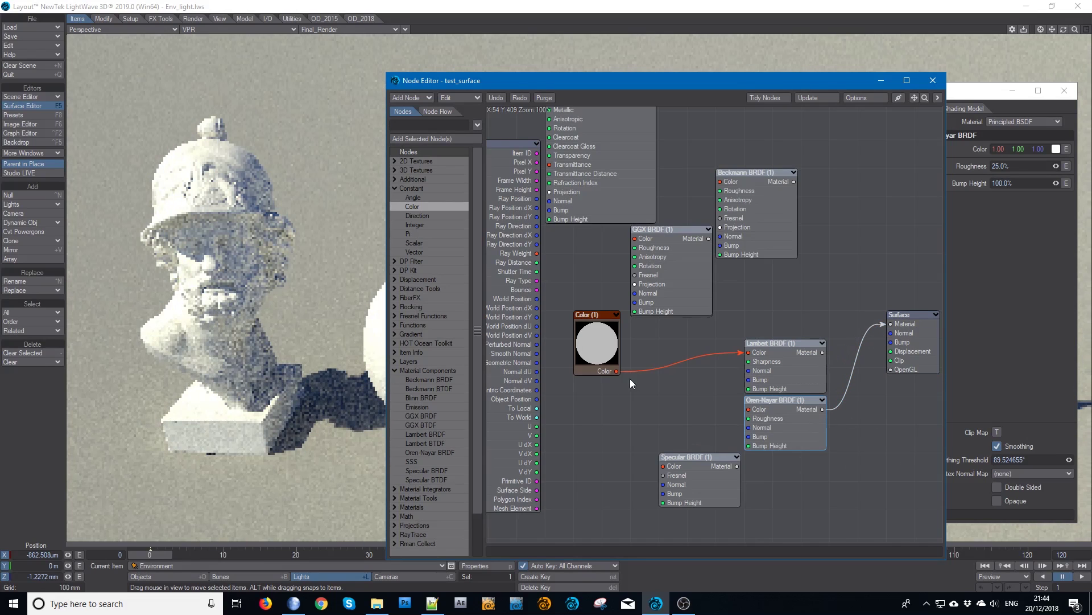
left_click_drag(616, 371, 750, 409)
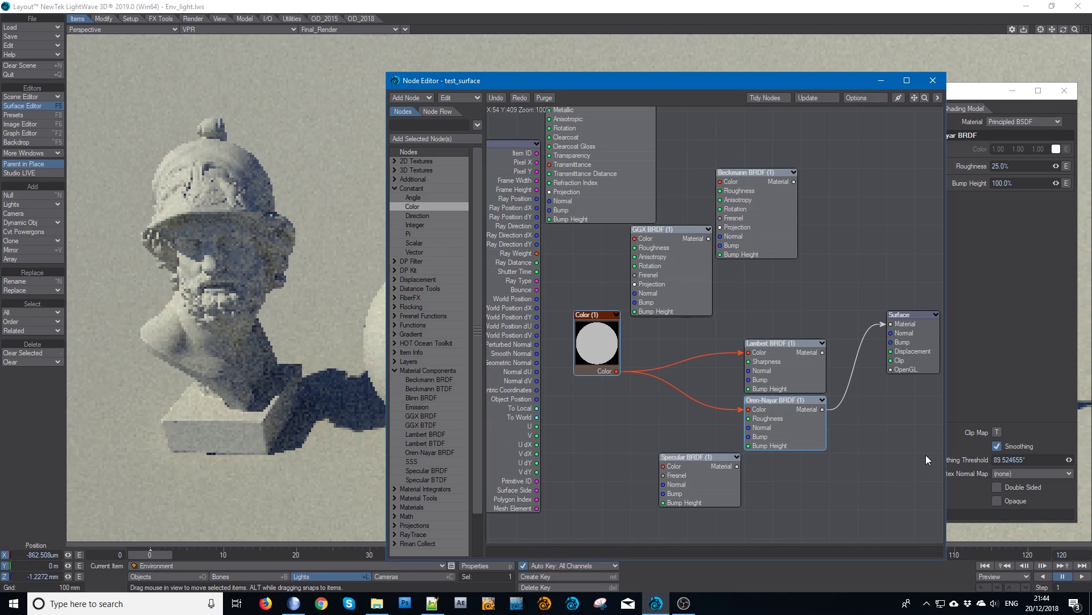
Set the Oren-Nayar BRDF Roughness to 100% and hide the Node Editor to see the matte render.
double_click(788, 419)
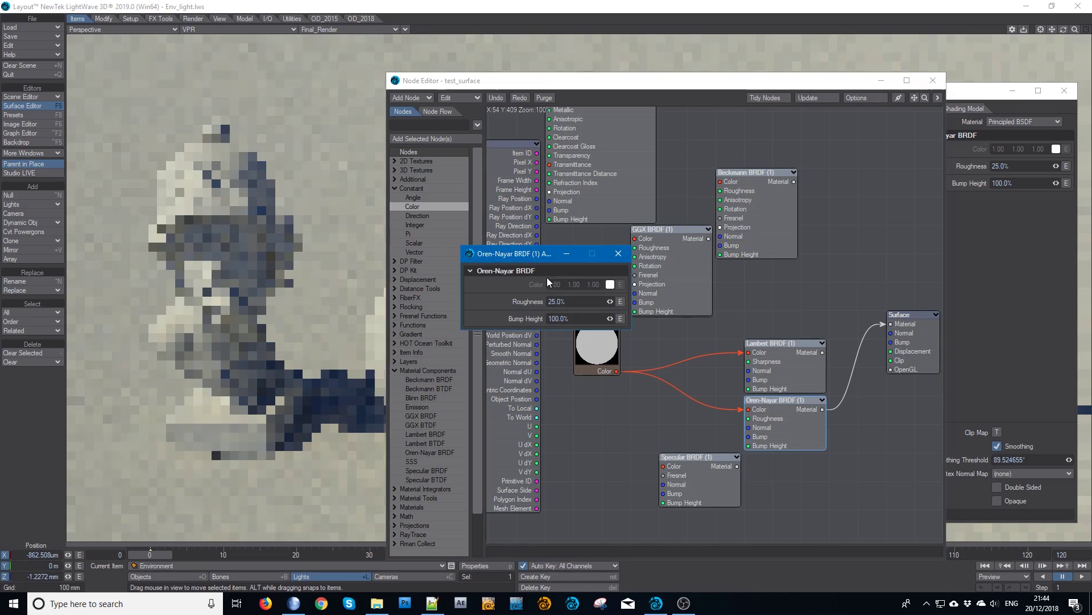
left_click(577, 301)
type("10")
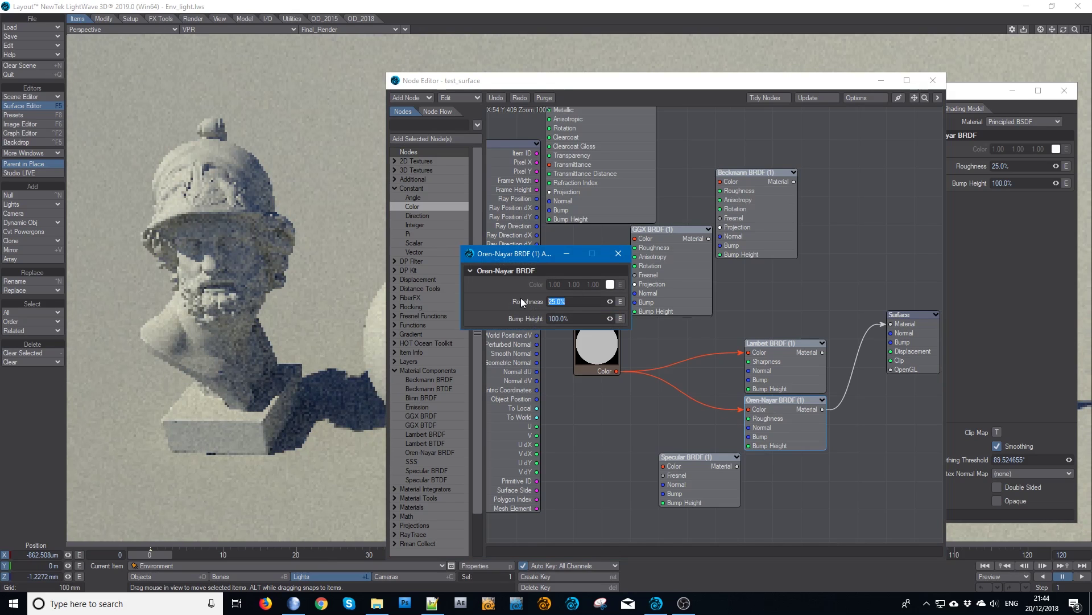
type("0")
key("Tab")
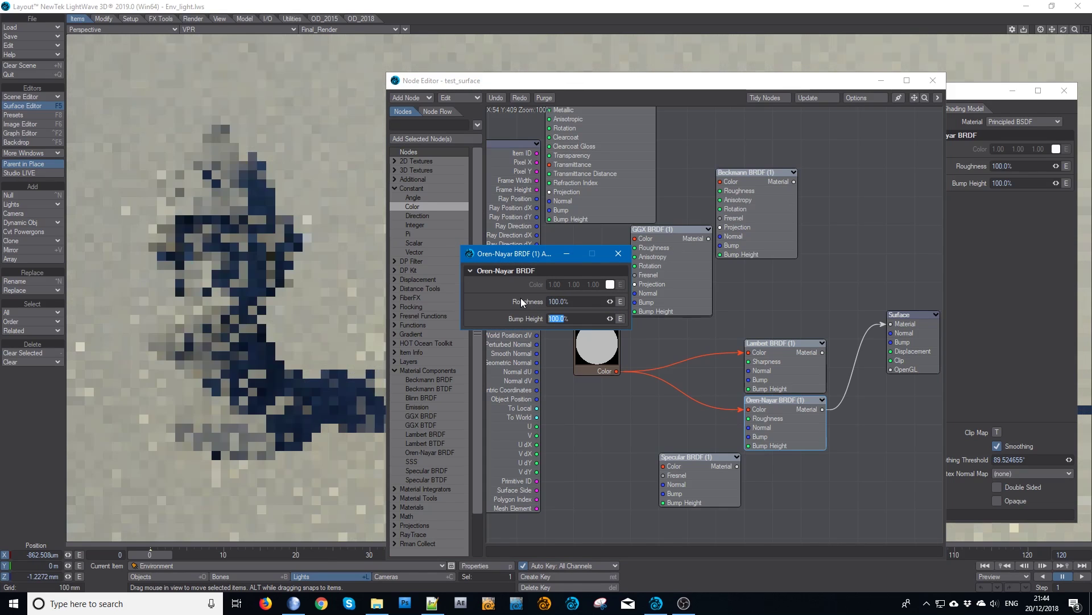
left_click(619, 253)
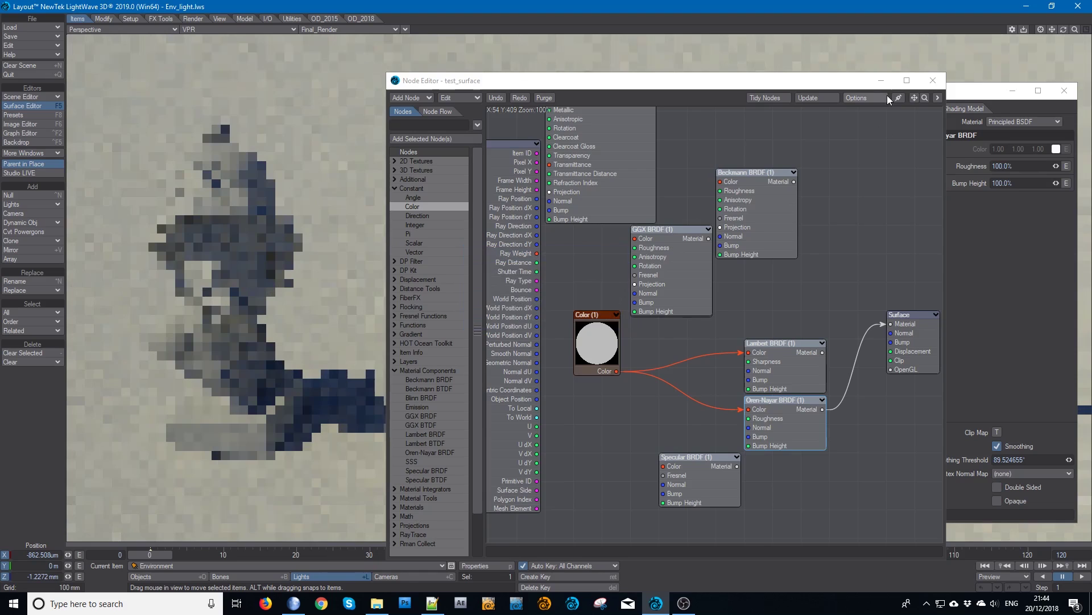
left_click(882, 80)
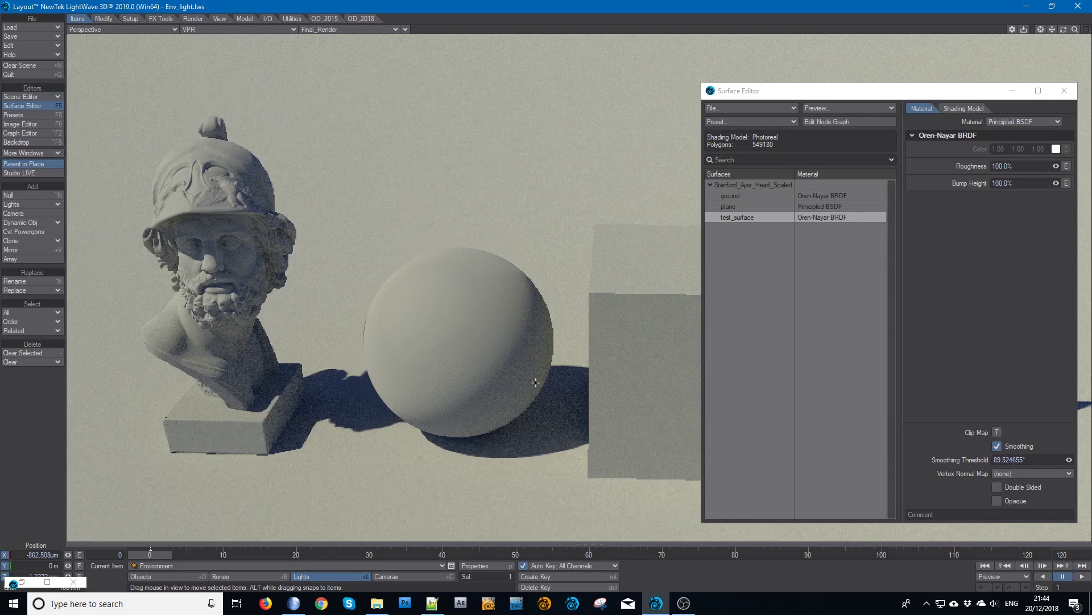
Restore the Node Editor and stack the BRDF nodes into a column, revealing Blinn BRDF.
left_click(865, 123)
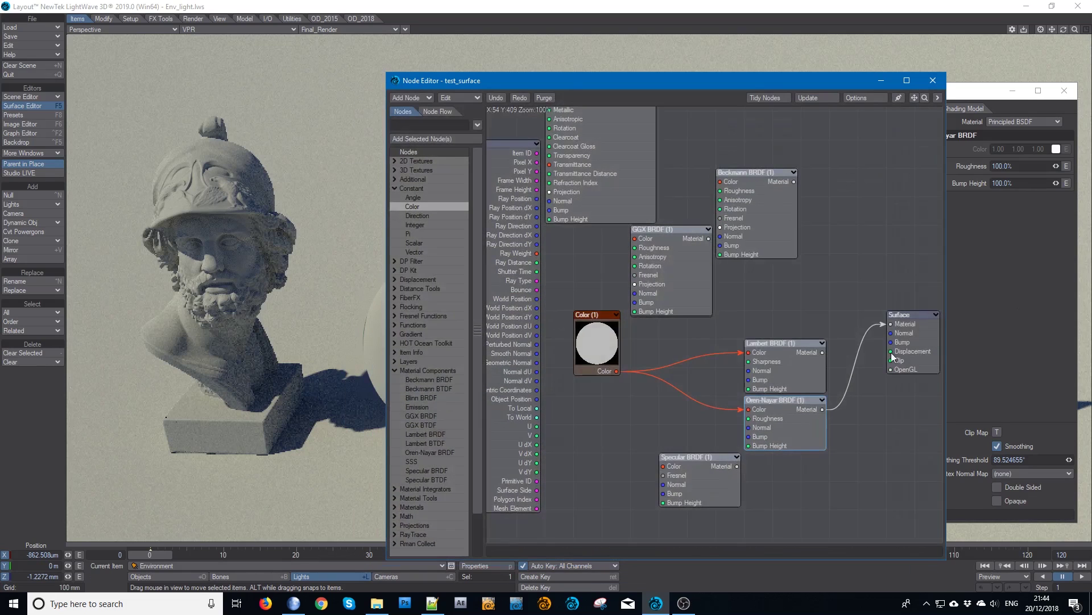
left_click_drag(770, 402, 787, 374)
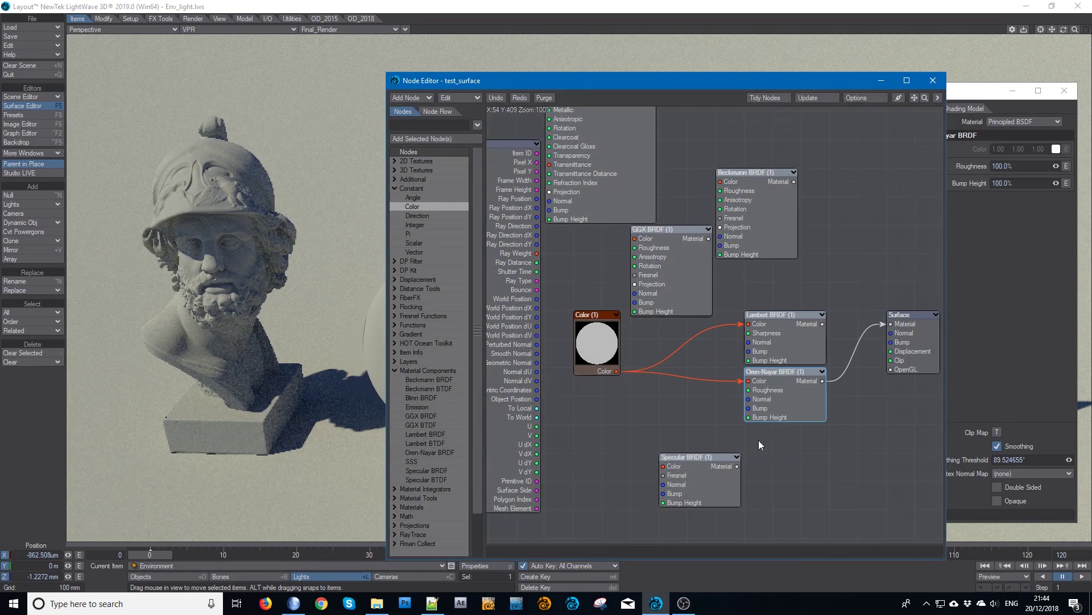
left_click_drag(687, 477, 891, 324)
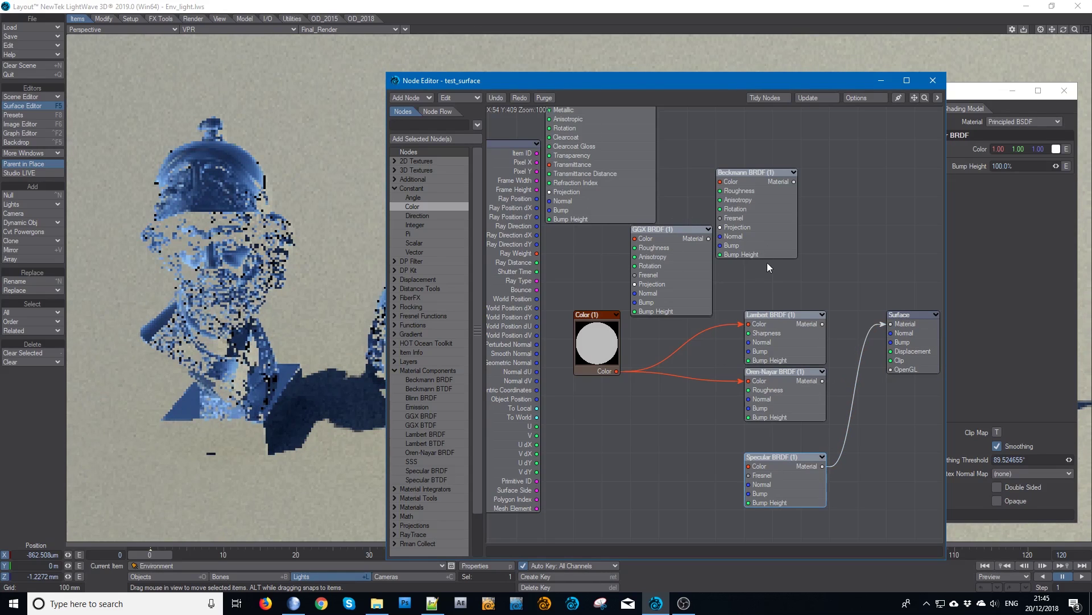
left_click_drag(775, 225, 775, 168)
left_click_drag(657, 275, 757, 260)
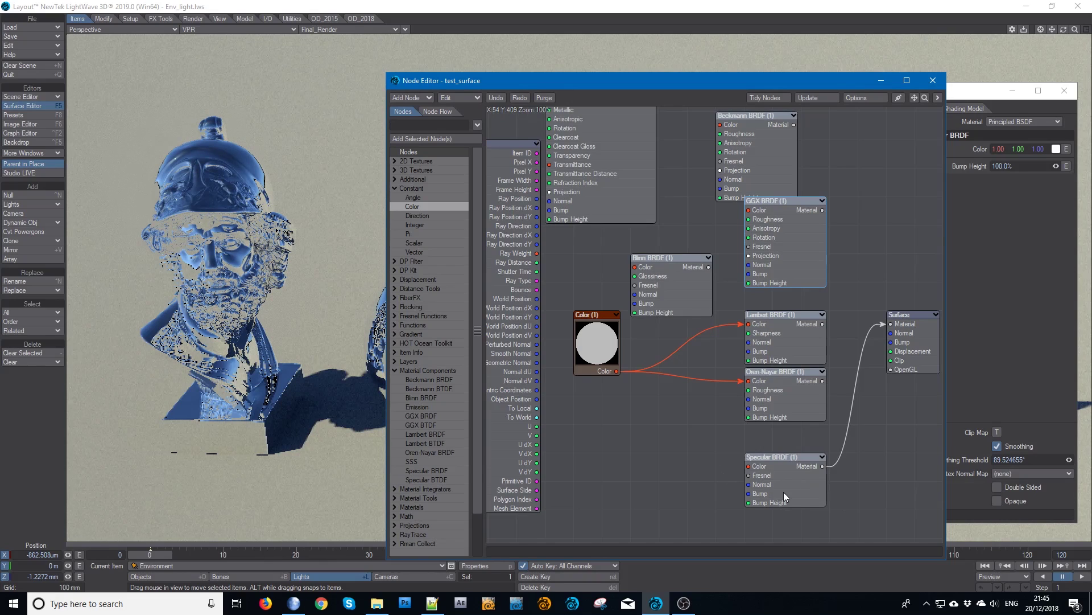
left_click_drag(793, 487, 793, 458)
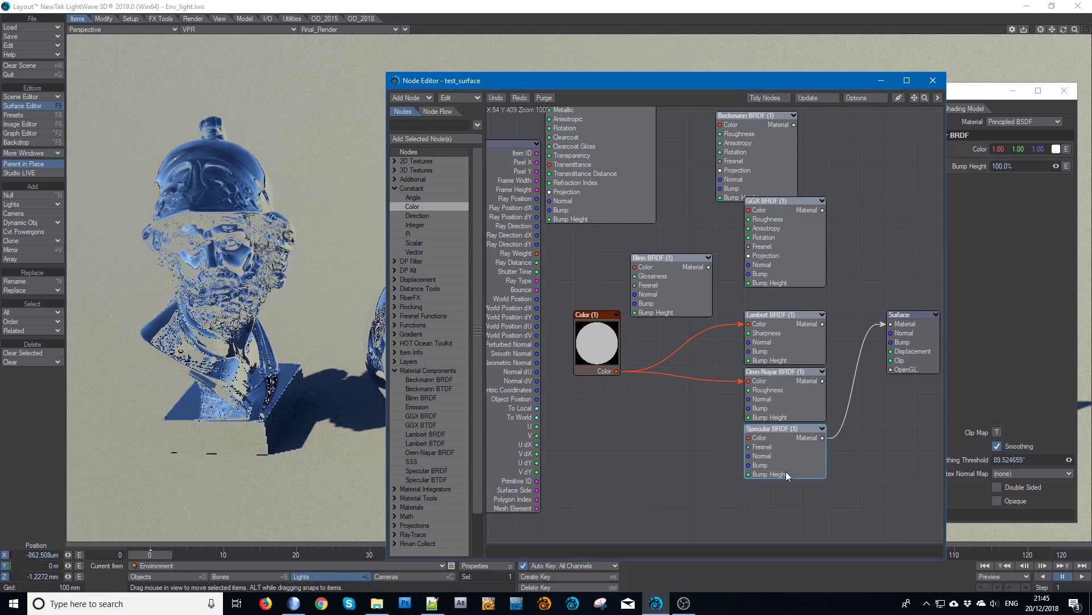
Connect GGX BRDF's Material output to the Surface Material input.
left_click_drag(759, 153, 788, 124)
left_click(782, 240)
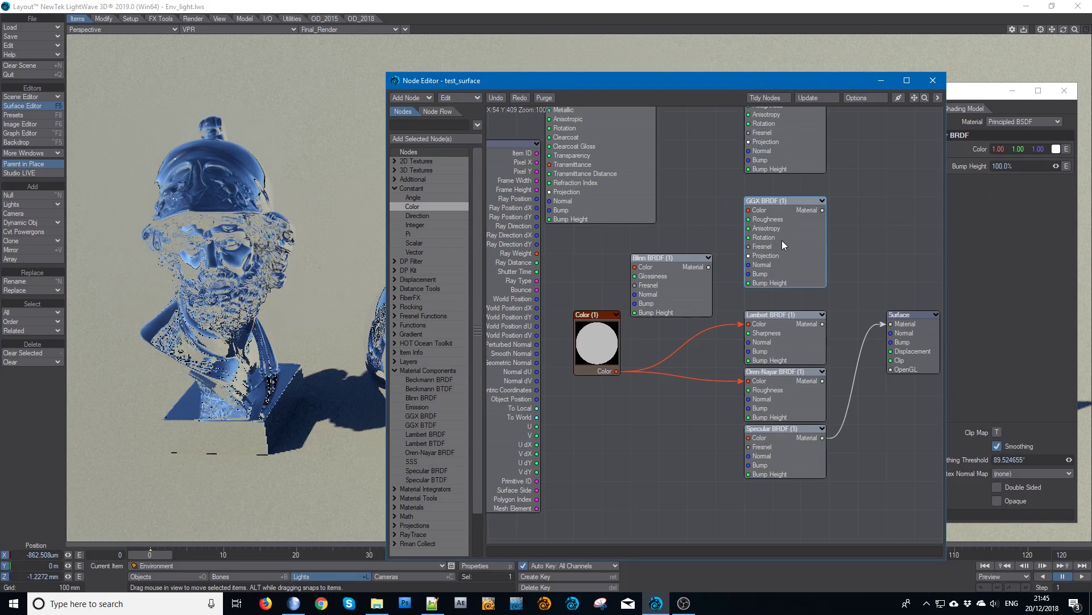
left_click_drag(824, 210, 891, 324)
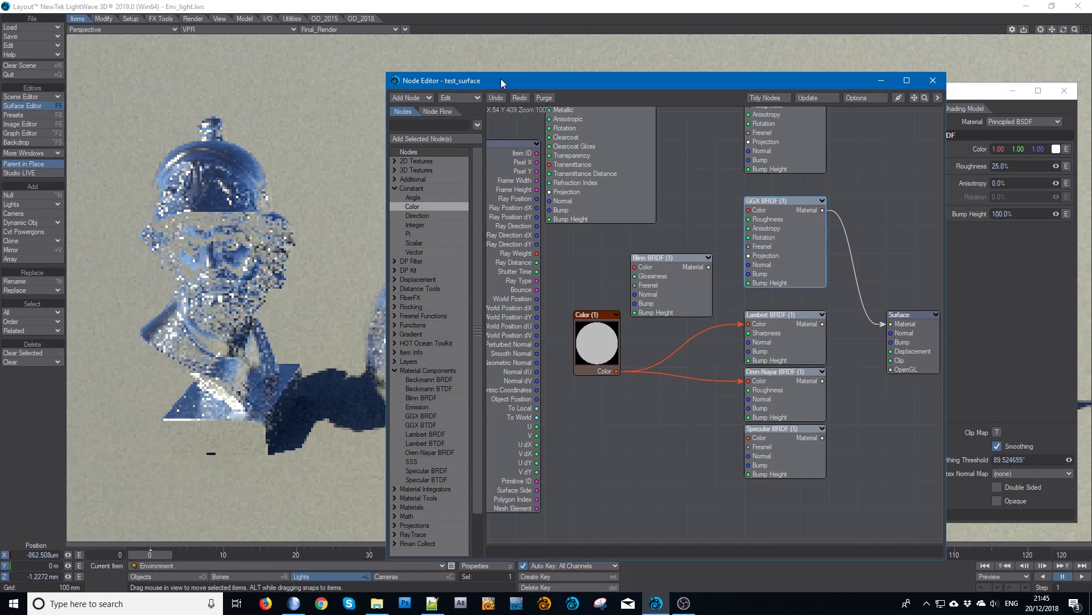
Reposition the Beckmann and Blinn BRDF nodes so Blinn feeds the Surface, checking the glossy render.
left_click_drag(500, 79, 783, 77)
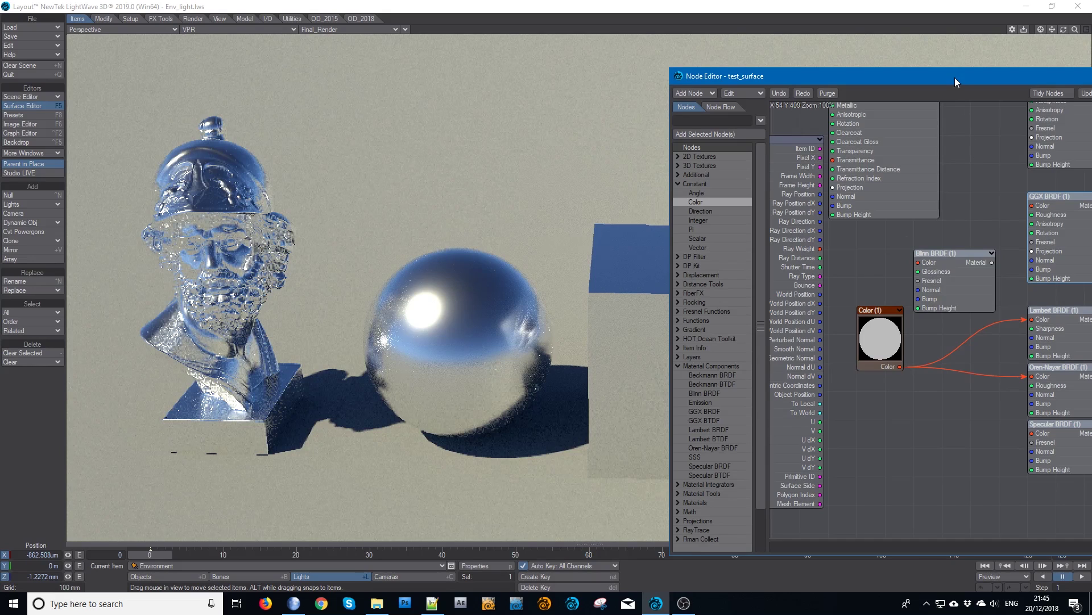
left_click_drag(954, 77, 715, 89)
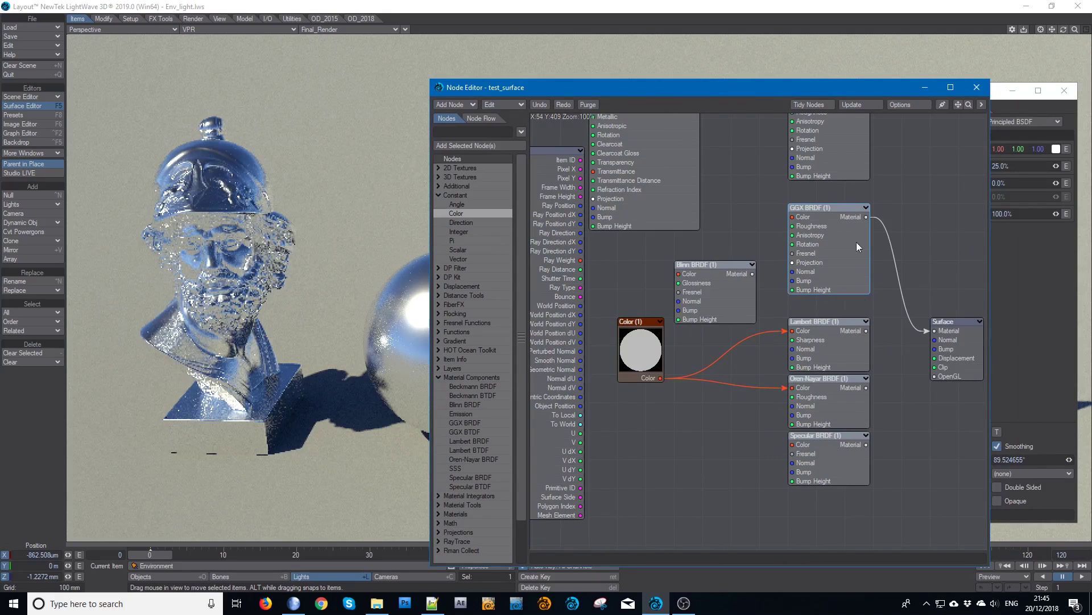
left_click_drag(835, 143, 835, 172)
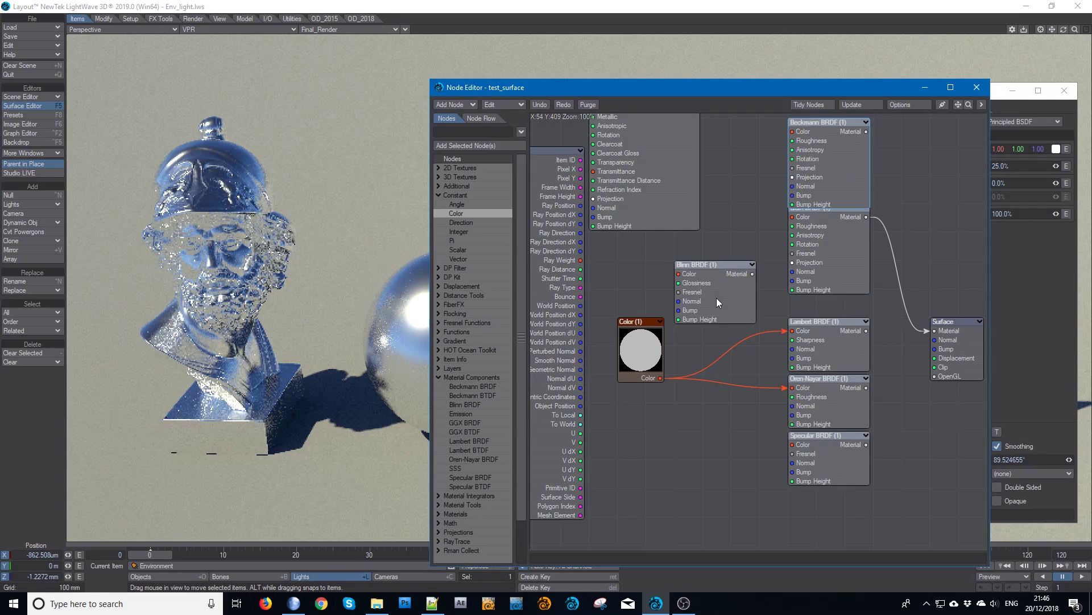
left_click_drag(714, 297, 949, 340)
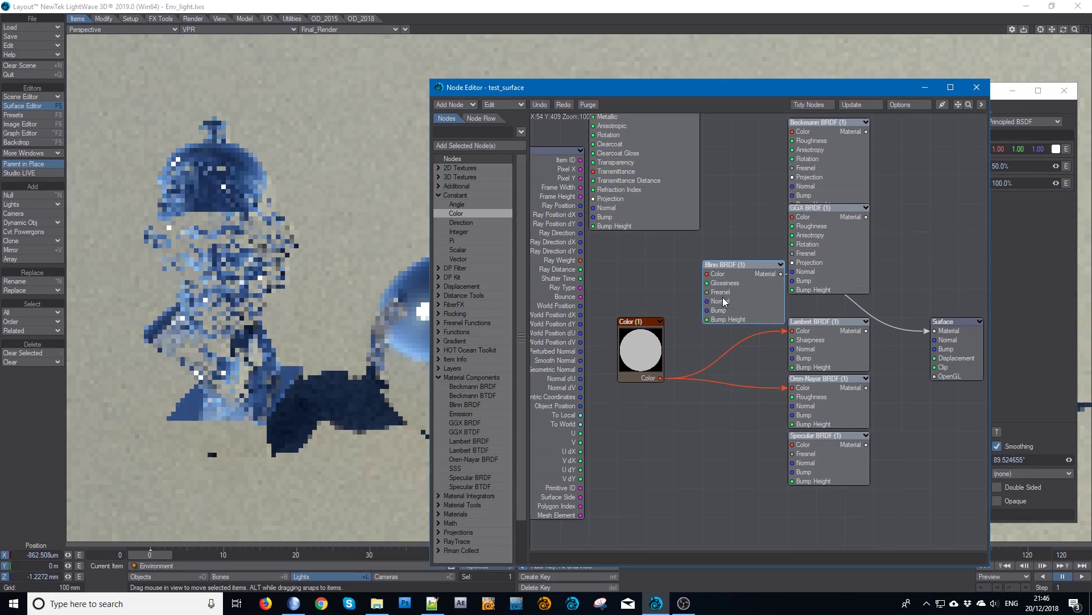
left_click_drag(723, 297, 695, 297)
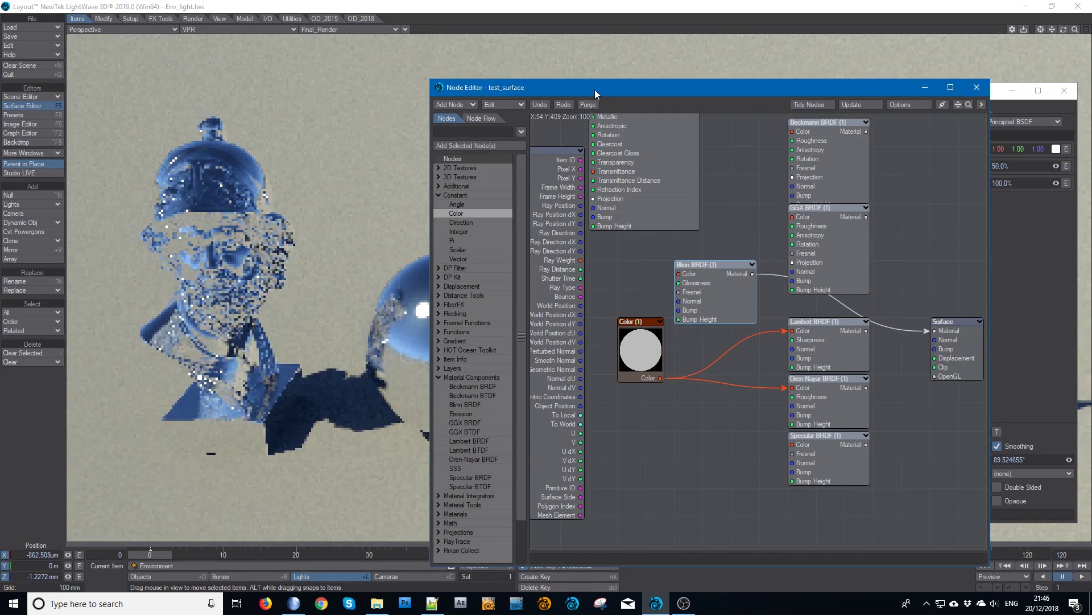
left_click_drag(596, 91, 751, 87)
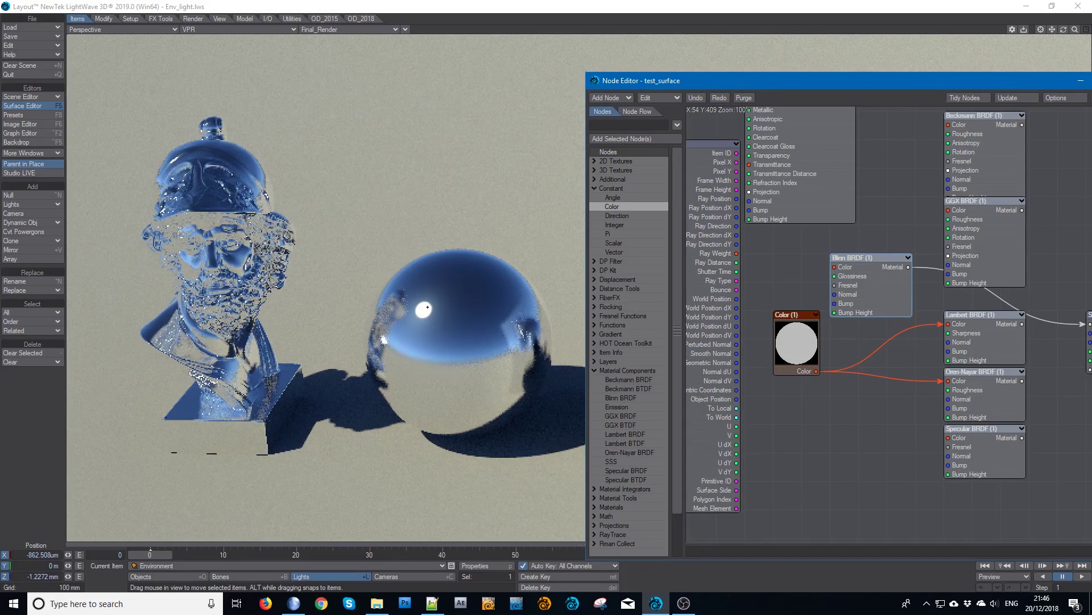
Try Blinn BRDF Glossiness at 100%, then set it to 90% and close the settings.
double_click(868, 284)
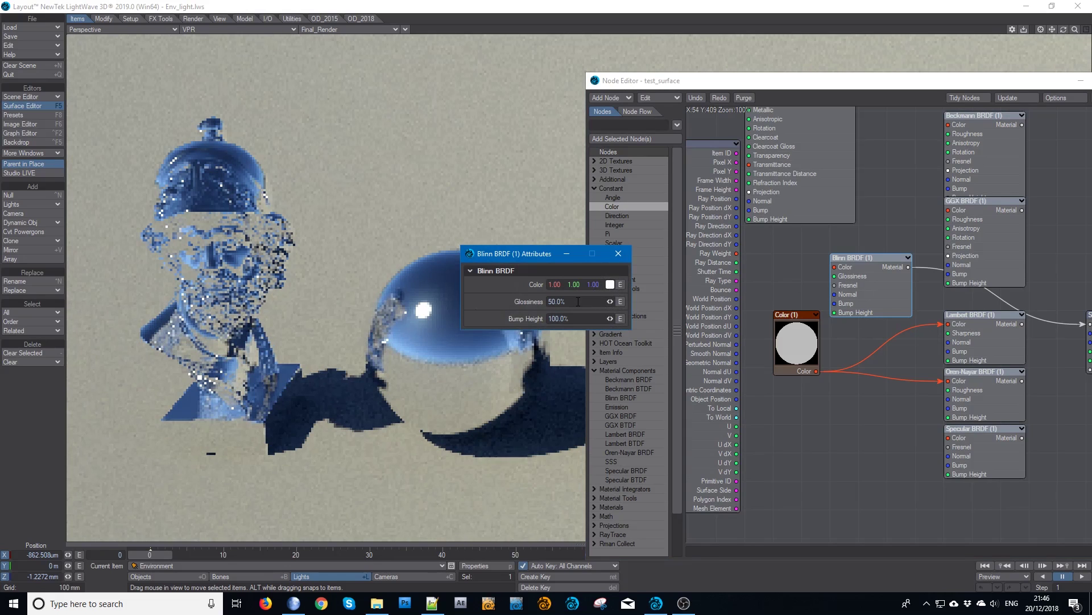
left_click(556, 301)
type("100")
key("Return")
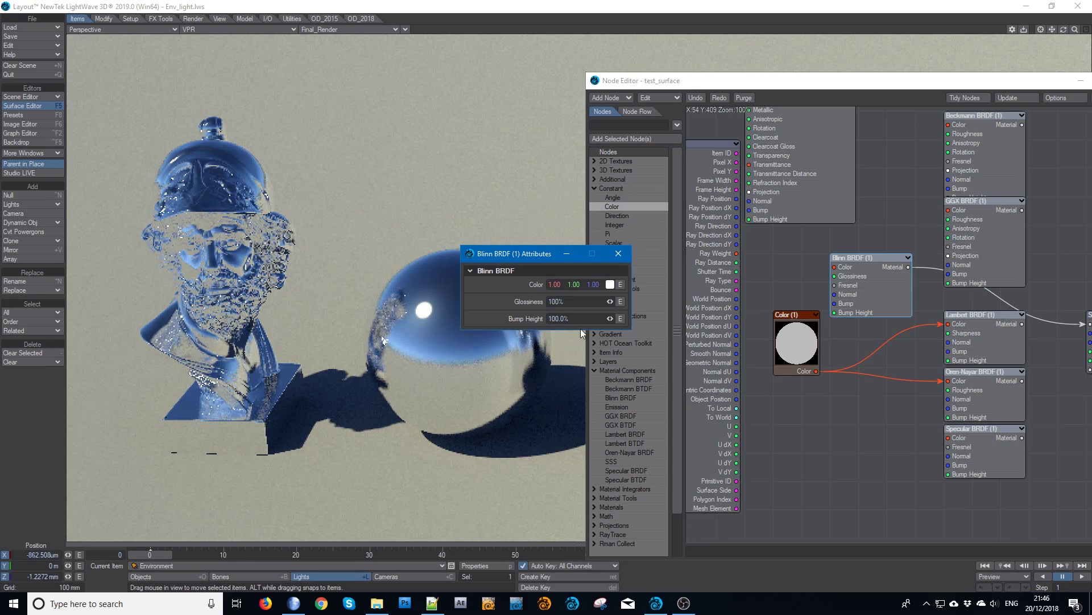
left_click(588, 319)
left_click(569, 302)
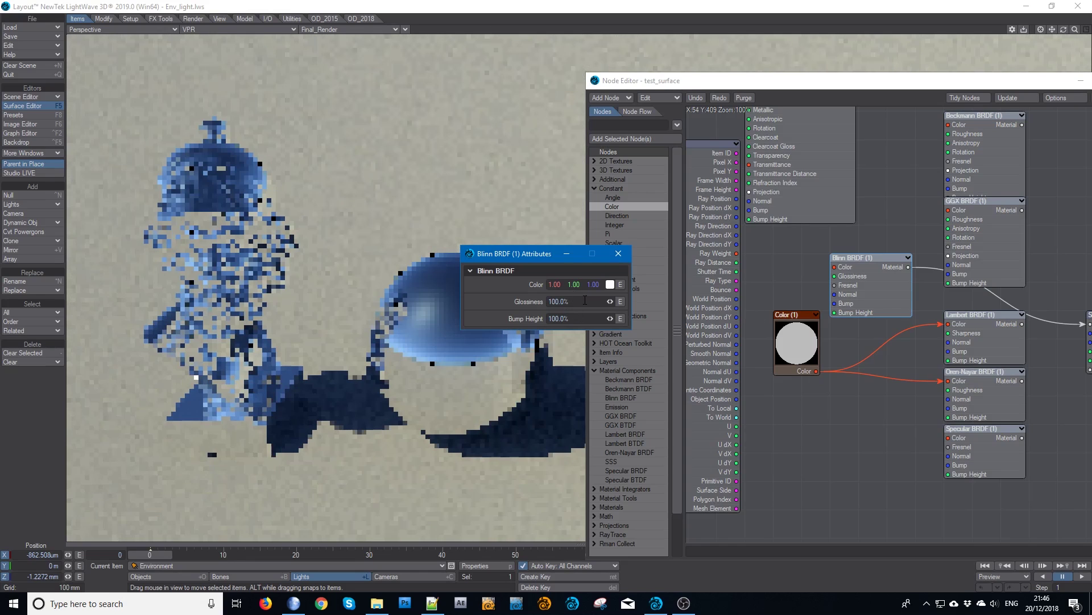
type("90")
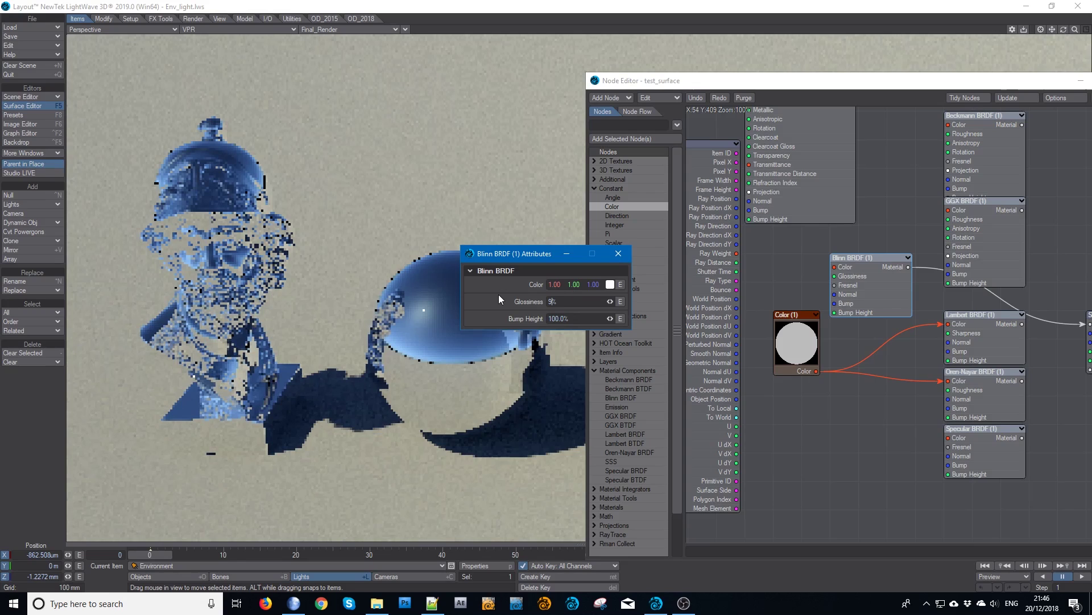
key("Tab")
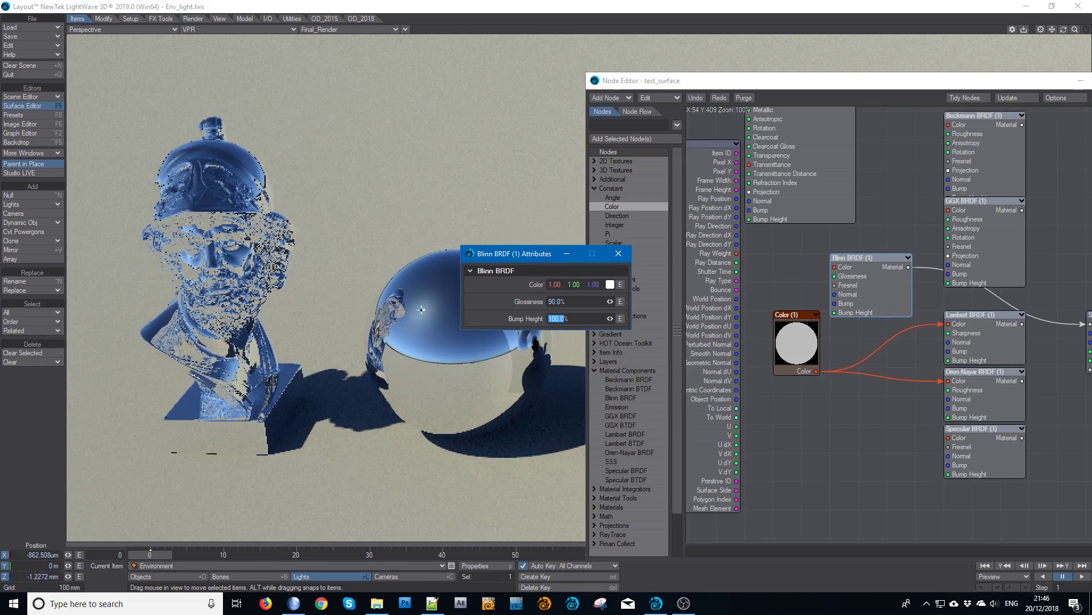
left_click(621, 259)
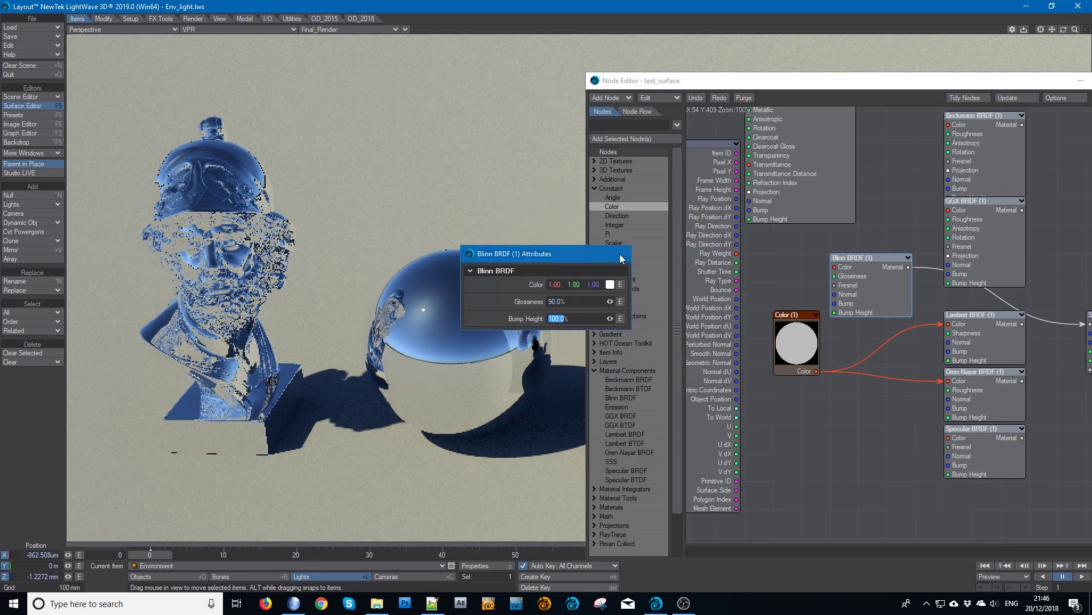
left_click(620, 254)
Wire the Beckmann BRDF back into the Surface Material input.
mouse_move(1002, 156)
left_mouse_down()
mouse_move(1000, 135)
mouse_move(996, 150)
left_mouse_up()
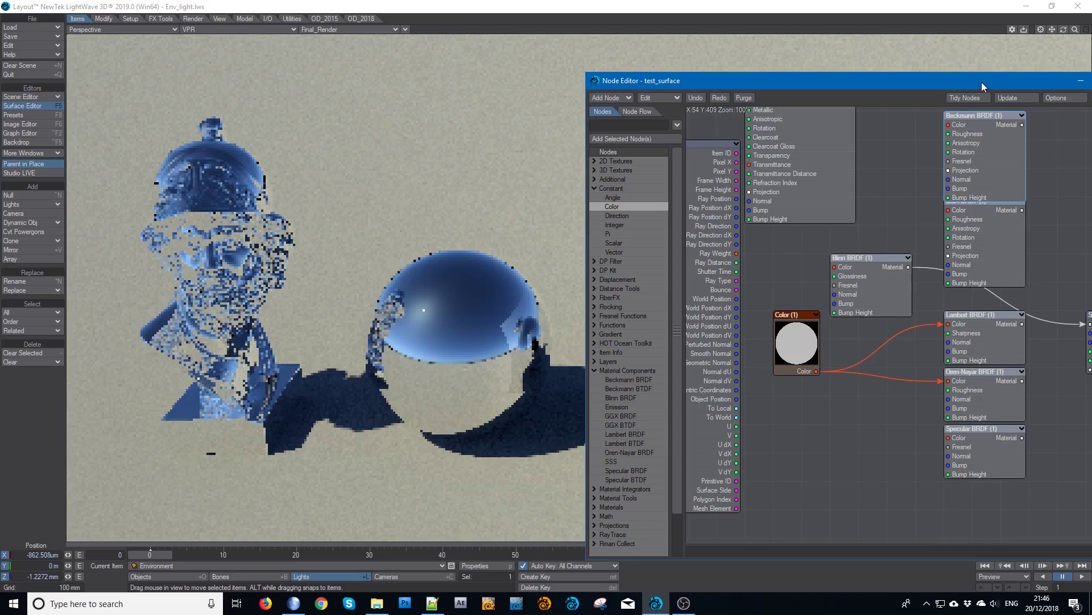
left_click_drag(981, 82, 791, 102)
left_click_drag(832, 143, 883, 339)
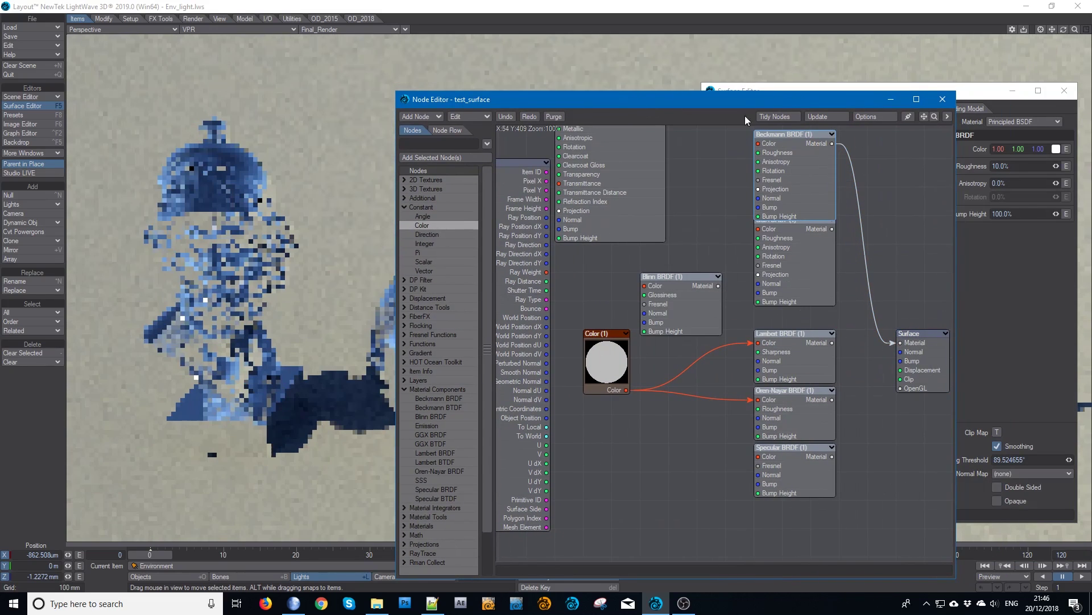
Pull the GGX BRDF node off Beckmann and glance at the Beckmann settings.
left_click_drag(732, 101, 874, 83)
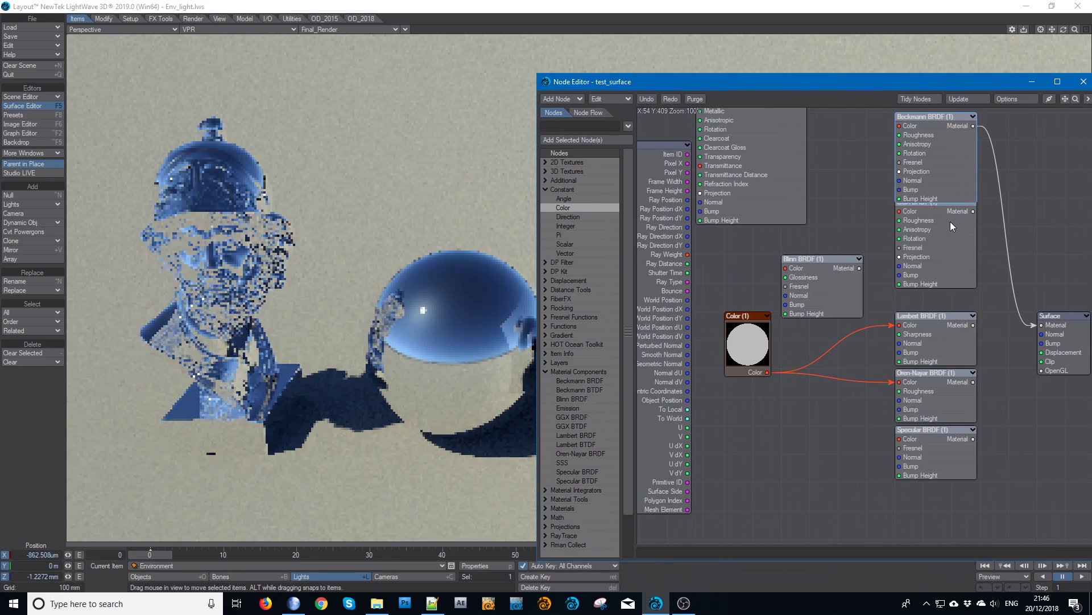
left_click(939, 234)
left_click_drag(939, 235, 939, 262)
double_click(934, 116)
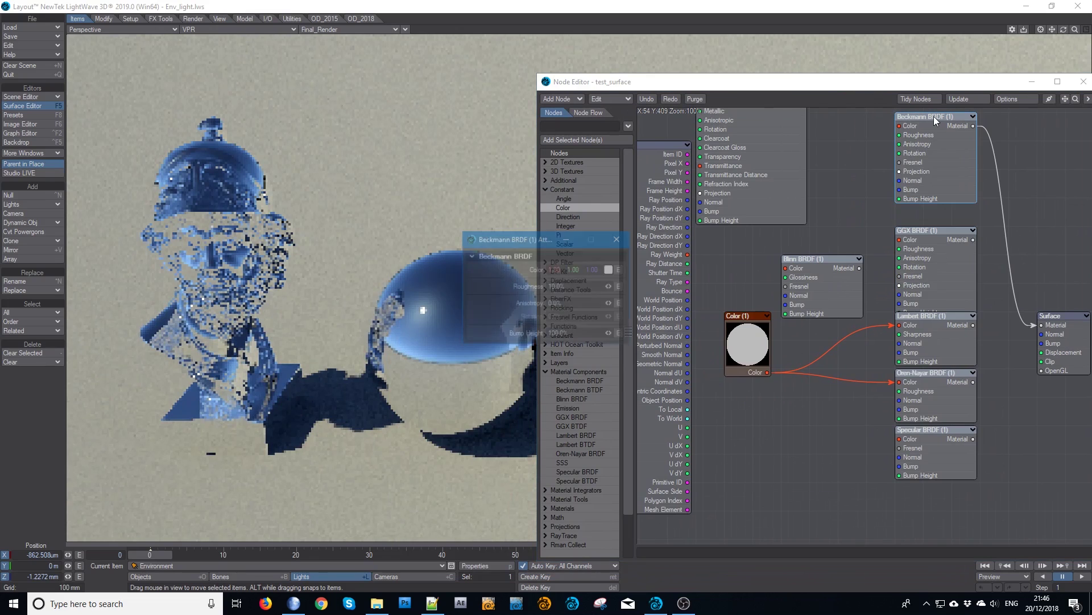
left_click(619, 238)
Set the GGX BRDF Roughness to 10% and close its settings.
double_click(922, 230)
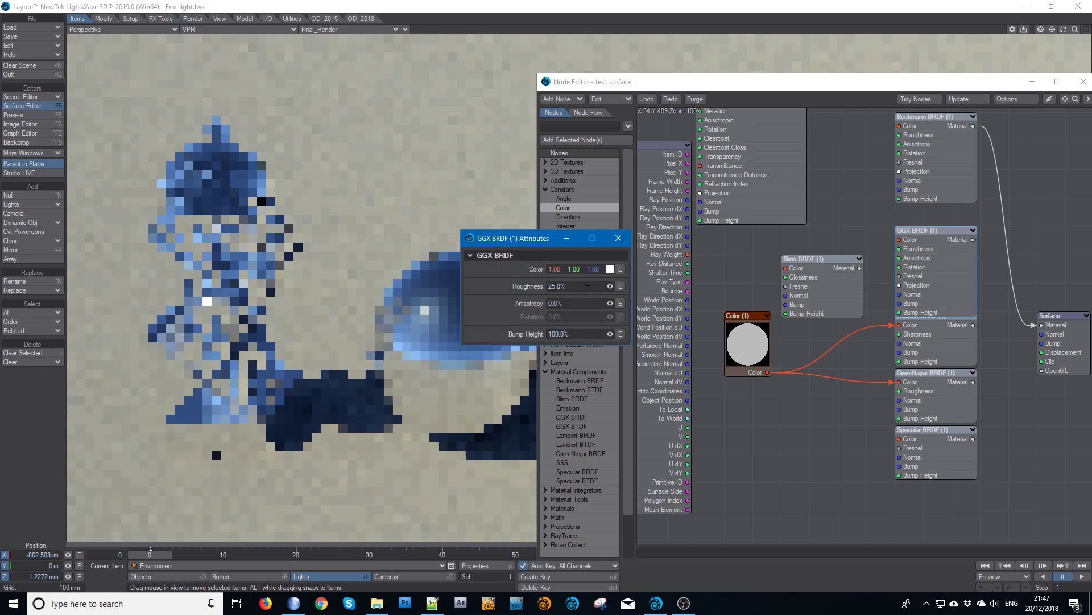
left_click(507, 286)
type("10")
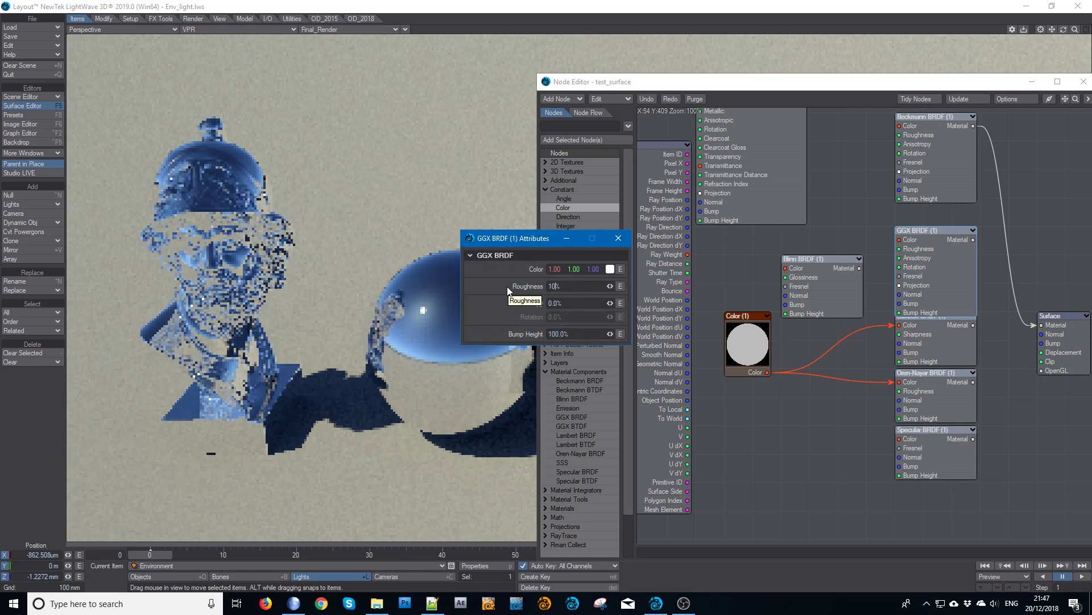
key("Tab")
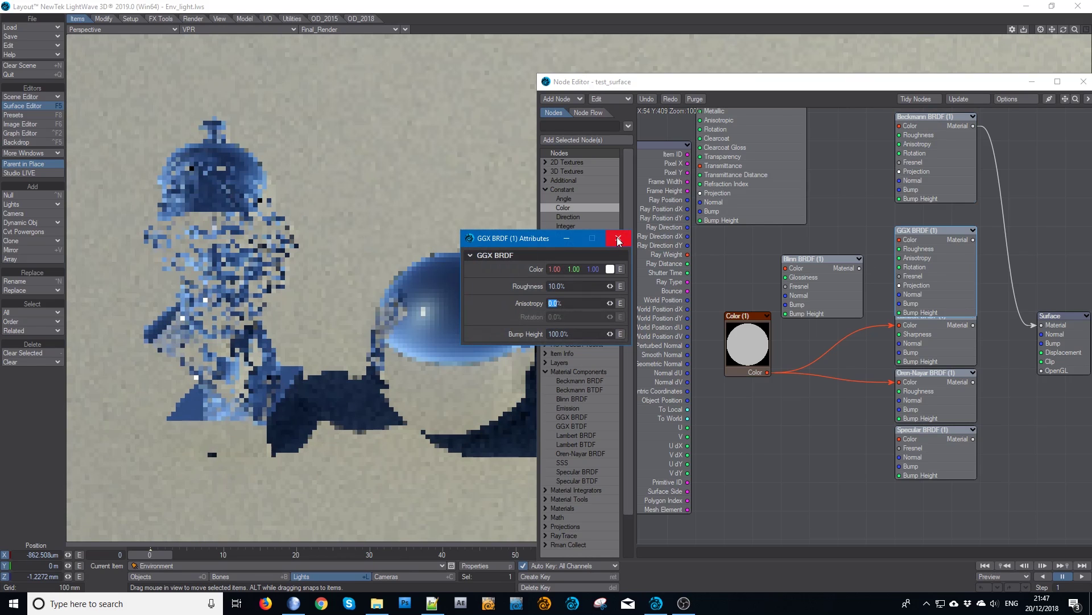
left_click(618, 238)
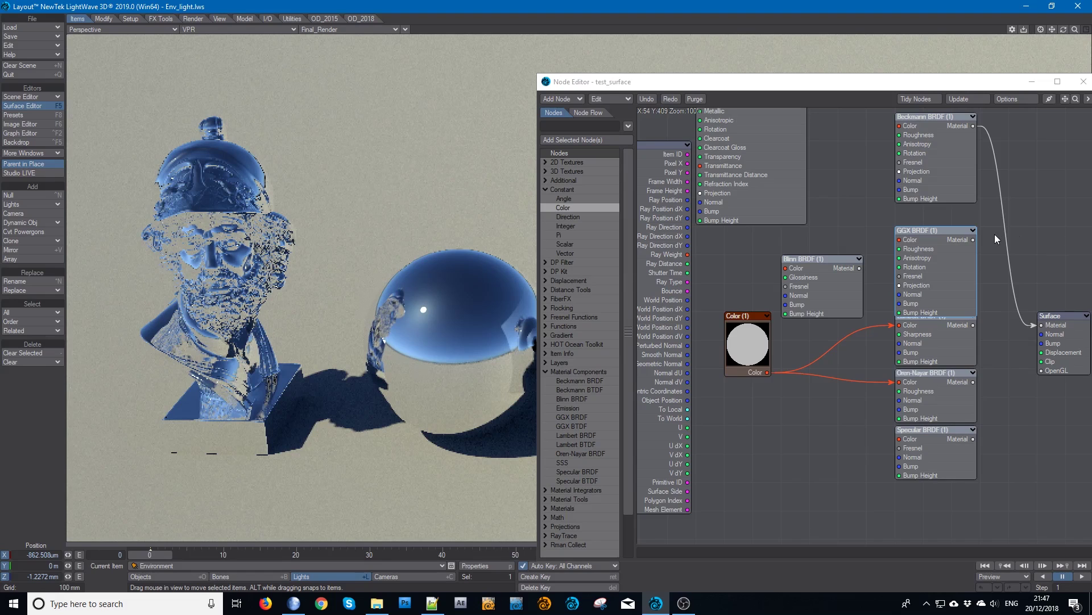
Feed GGX BRDF into the Surface Material input and move Blinn BRDF up beside Beckmann BRDF.
left_click_drag(973, 239, 1058, 329)
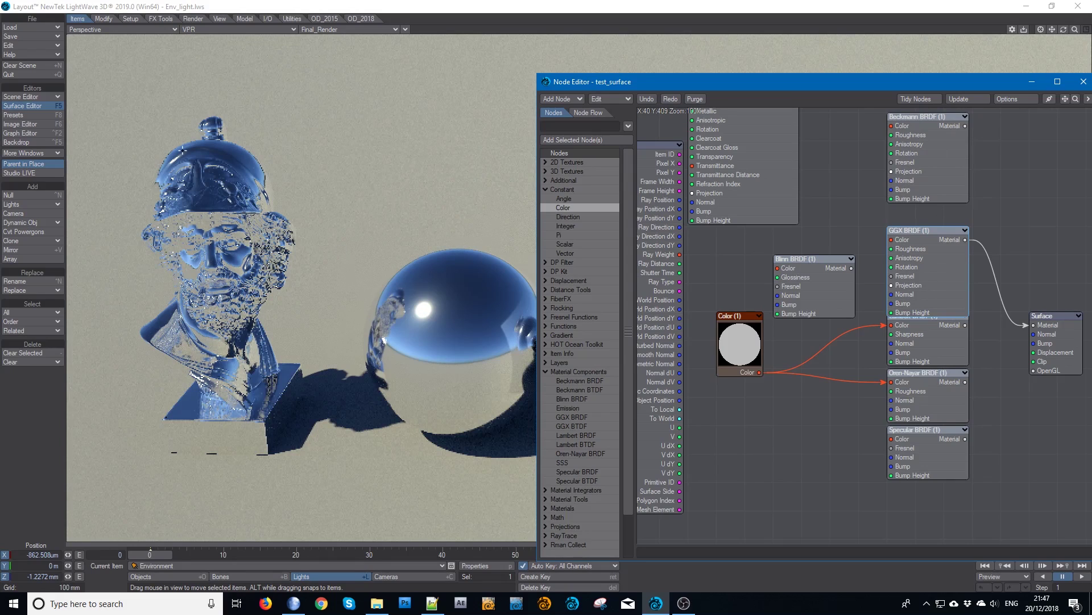
left_click(946, 155)
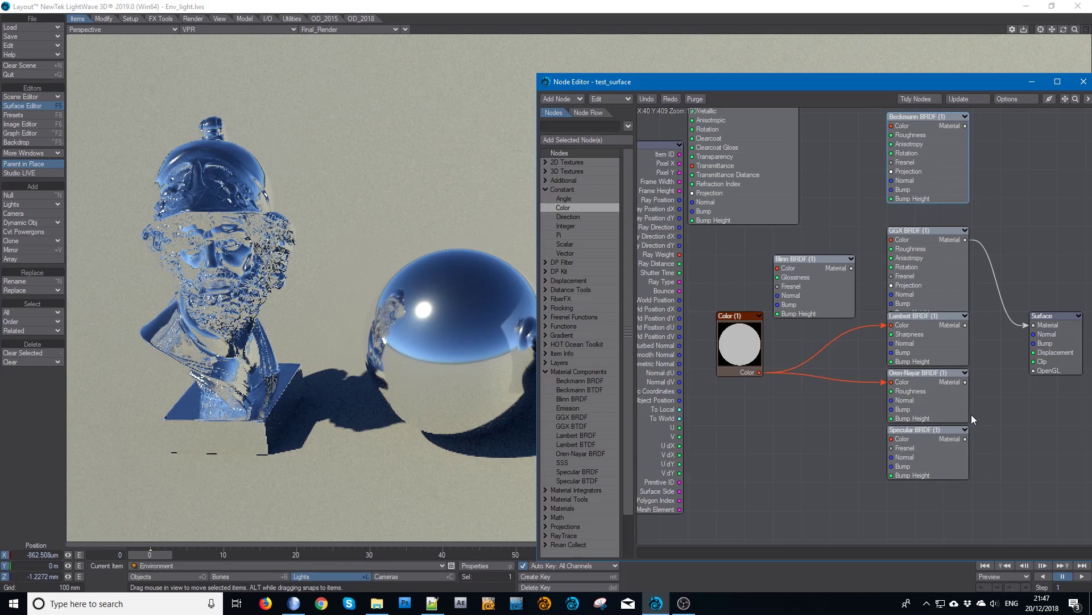
left_click_drag(810, 279, 830, 129)
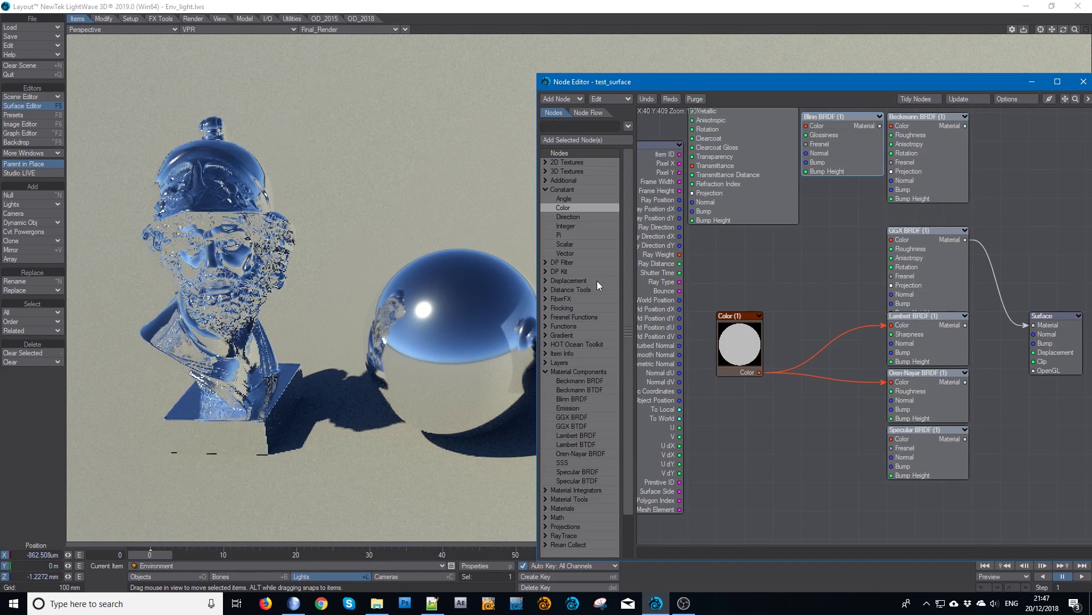
Add a Beckmann BTDF node beside Color (1) in the test_surface graph.
scroll(593, 408, "down", 2)
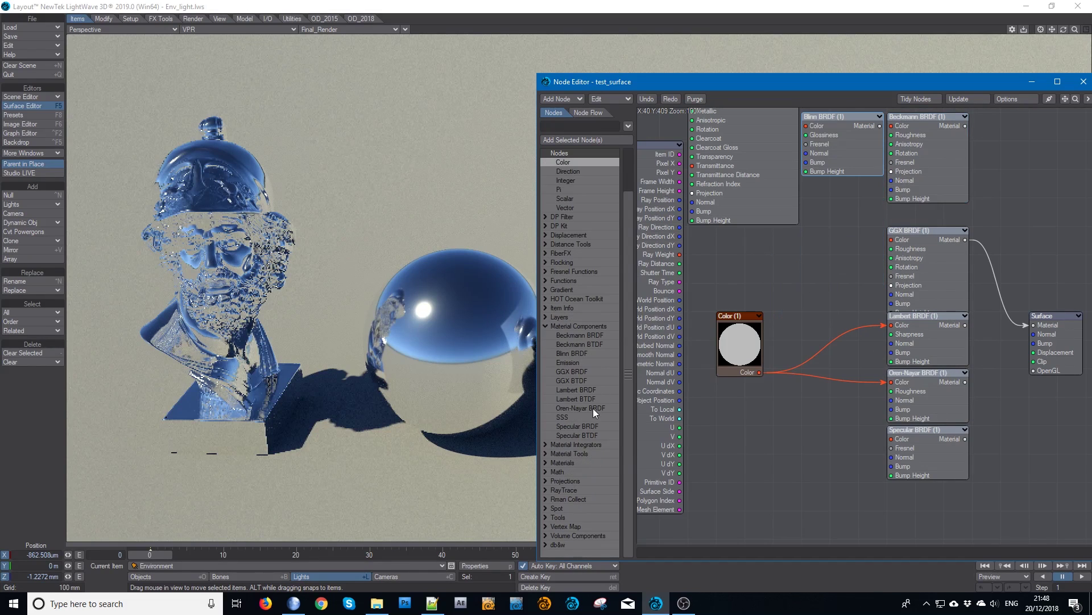
double_click(589, 345)
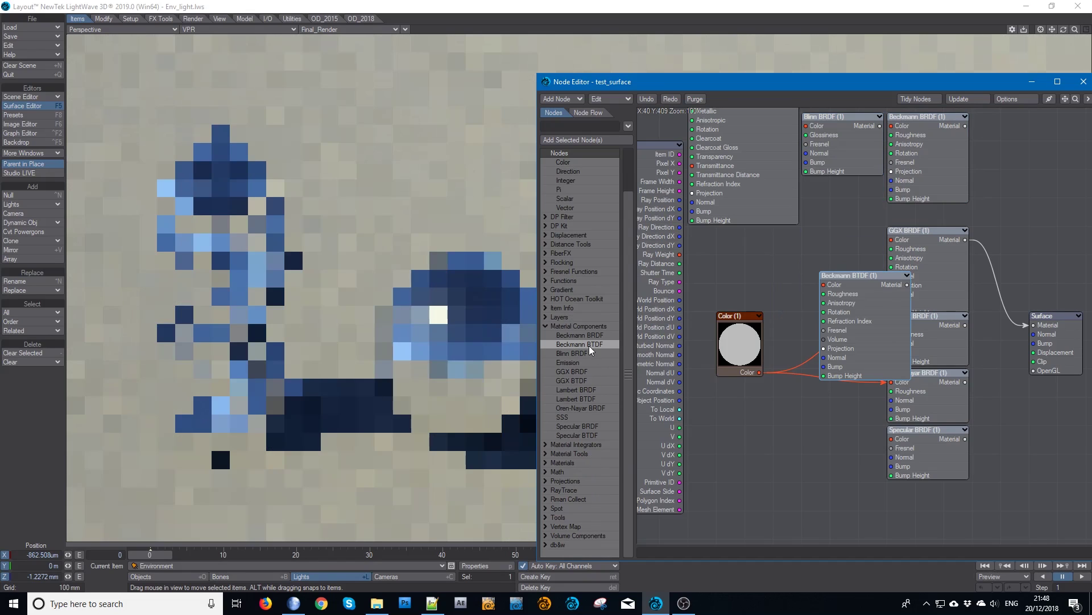
left_click_drag(862, 305, 1013, 322)
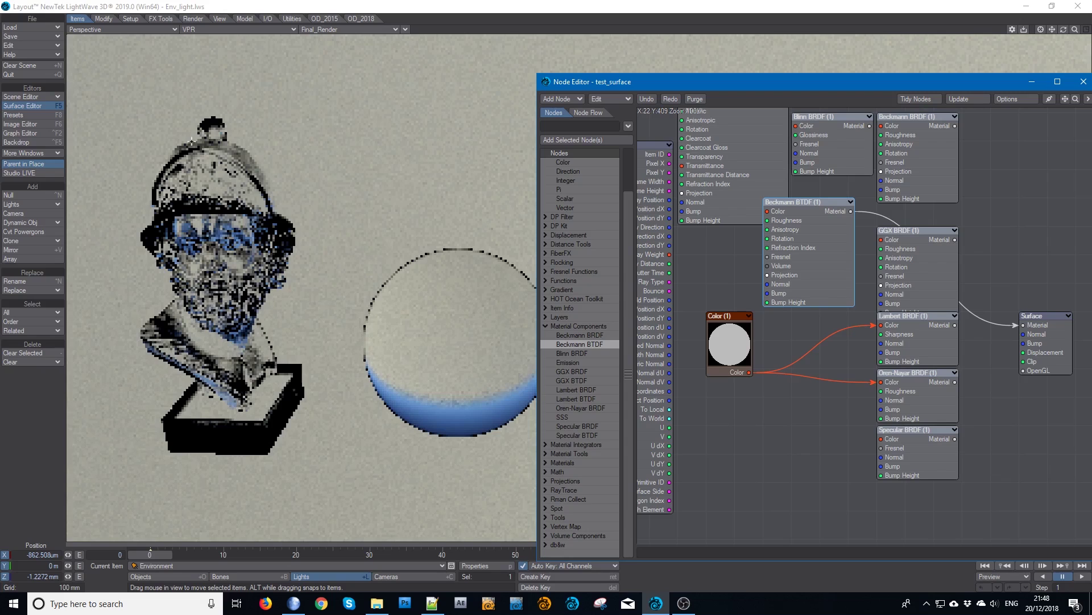
left_click_drag(626, 77, 531, 72)
Set the Beckmann BTDF refraction index to 1.0, then return it to 1.5.
double_click(682, 259)
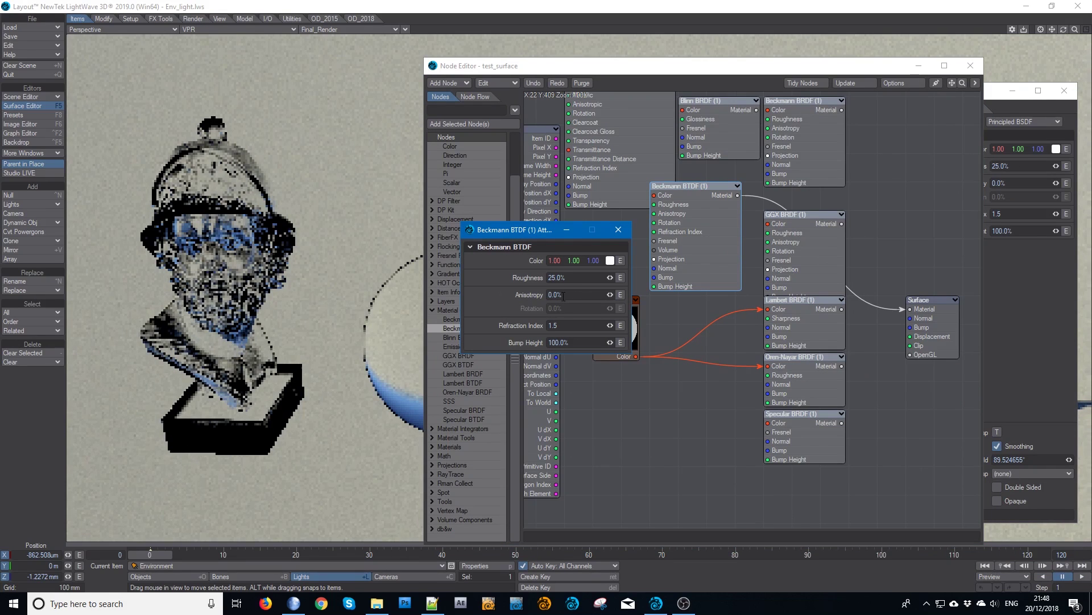
left_click(575, 325)
type("1")
key("Tab")
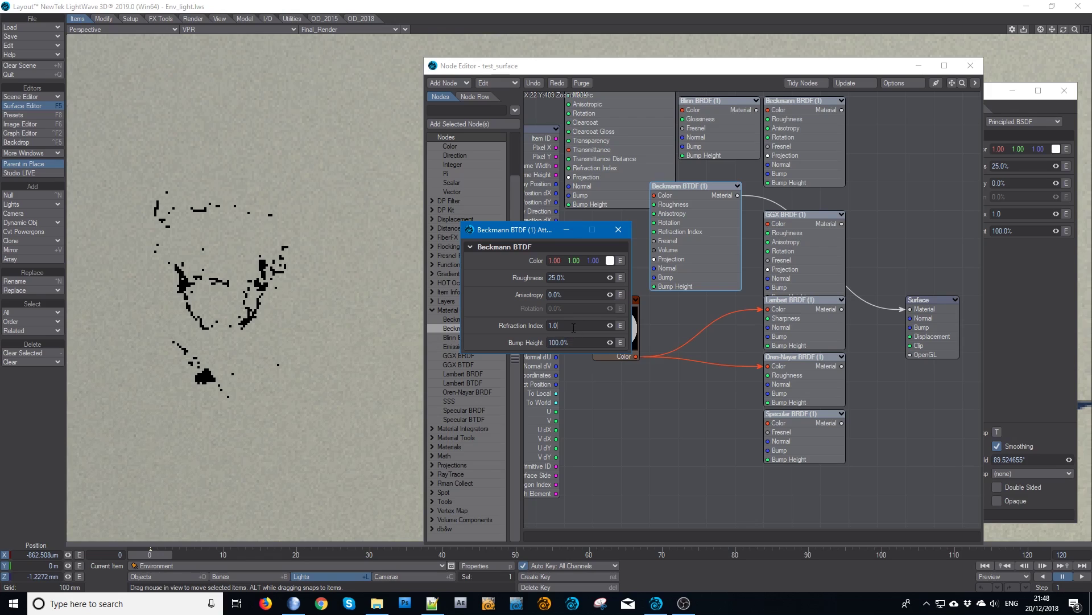
left_click(614, 326)
type("1.5")
key("Tab")
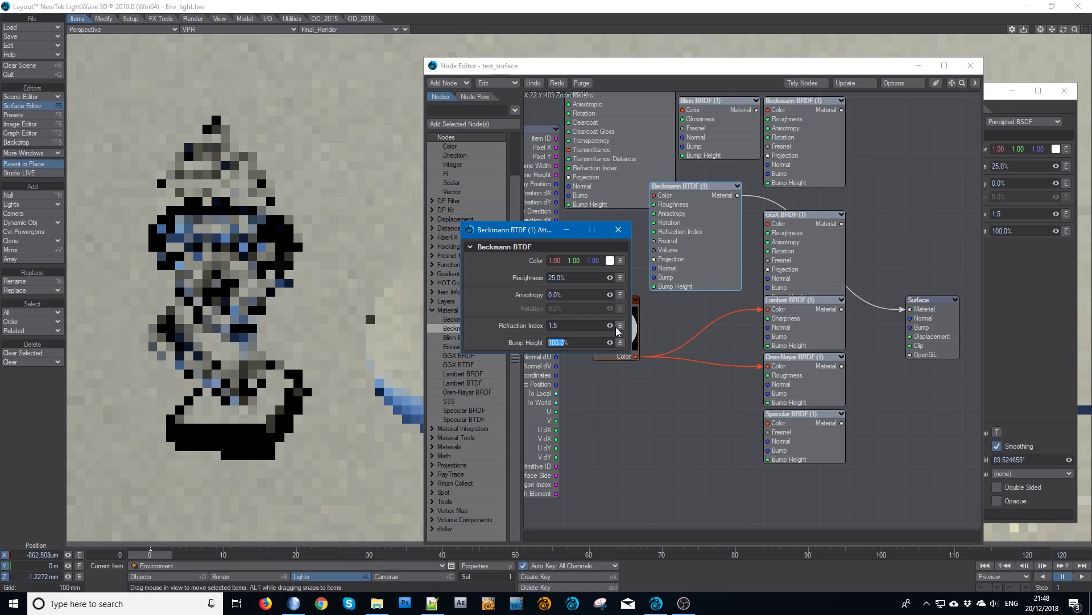
Add a GGX BTDF node beside Color (1) and feed it into Surface Material.
left_click(618, 229)
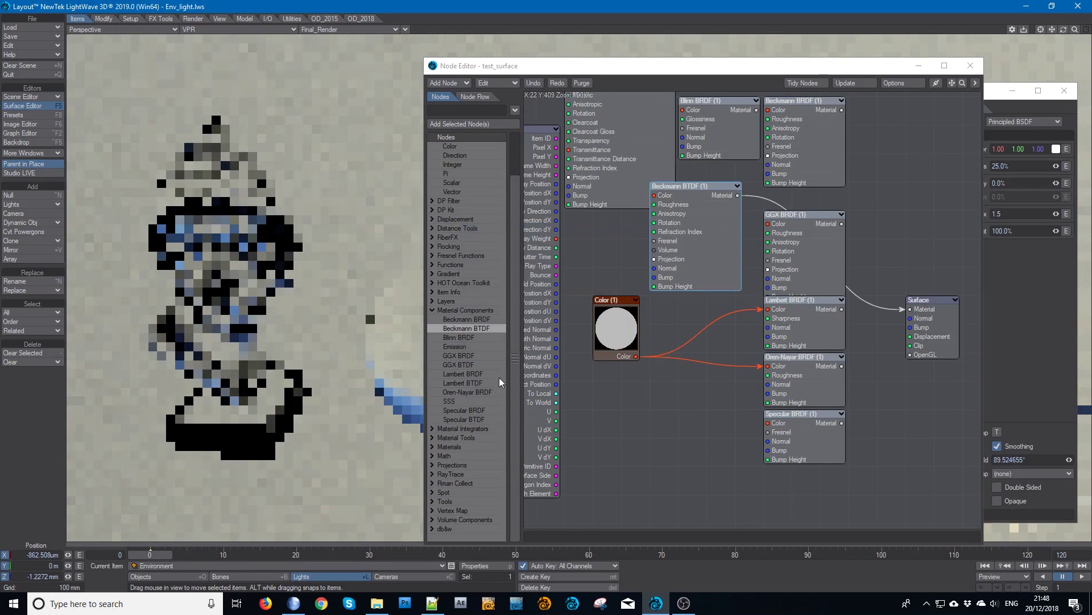
double_click(467, 364)
left_click_drag(769, 306, 702, 385)
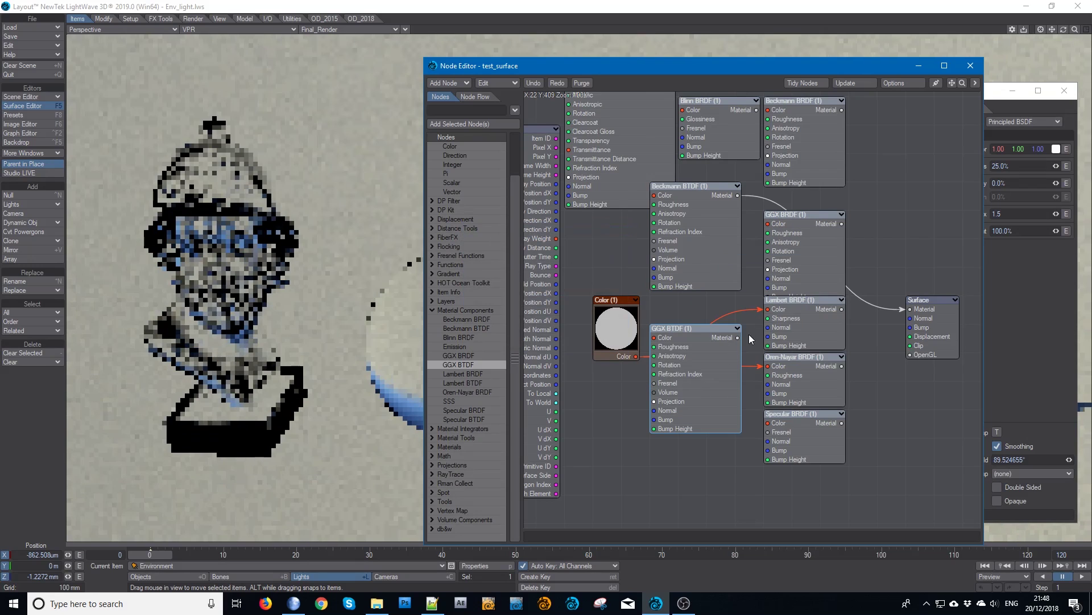
left_click_drag(738, 338, 911, 309)
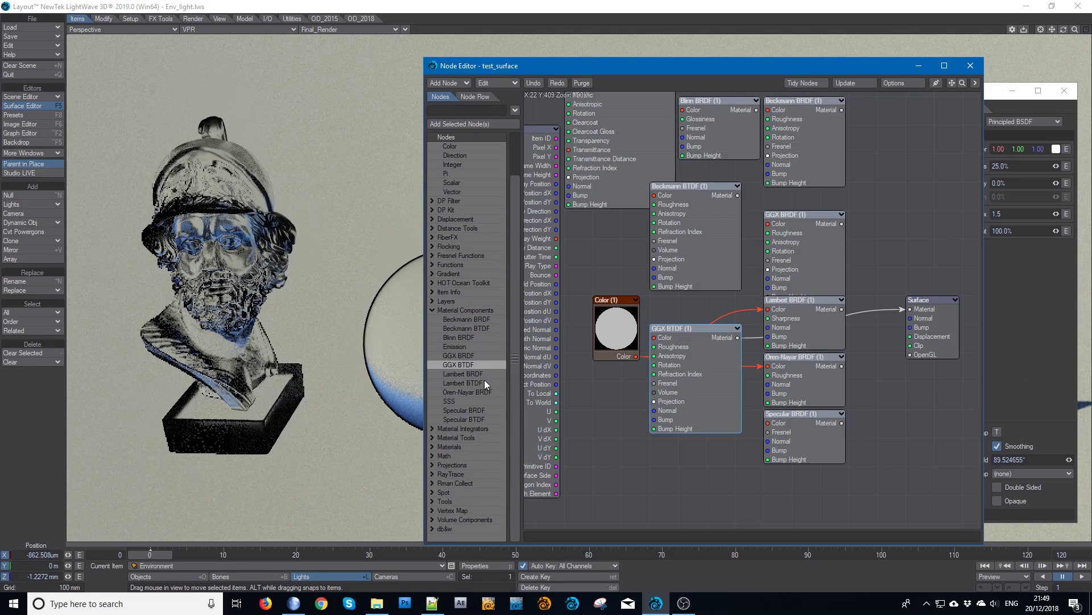
Add a Specular BTDF node under Specular BRDF and wire it into Surface Material.
double_click(477, 420)
left_click_drag(757, 322, 797, 483)
left_click_drag(799, 438, 799, 410)
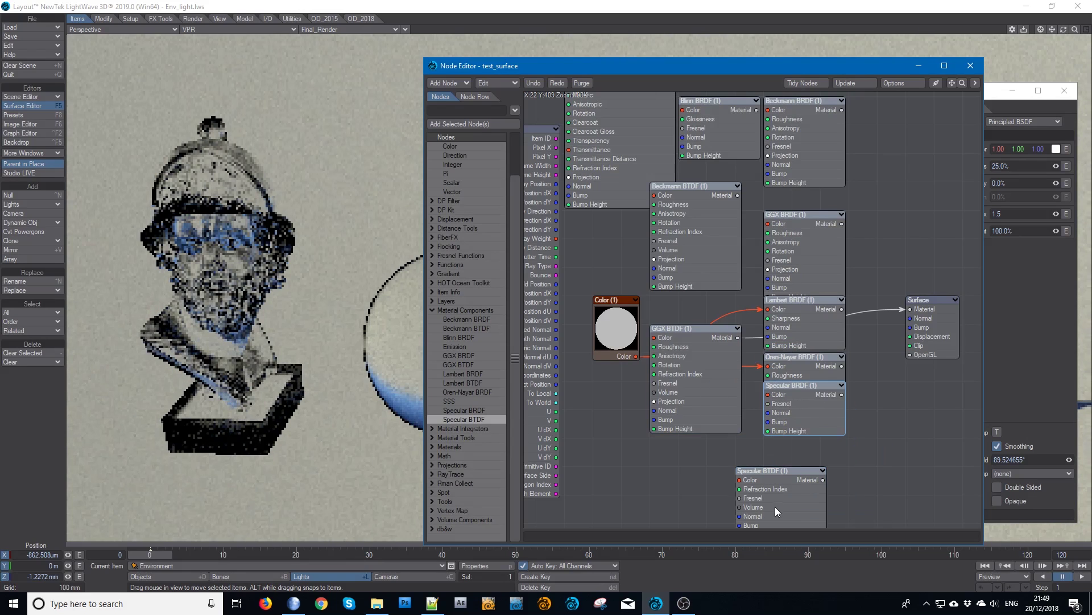
left_click_drag(803, 487, 911, 309)
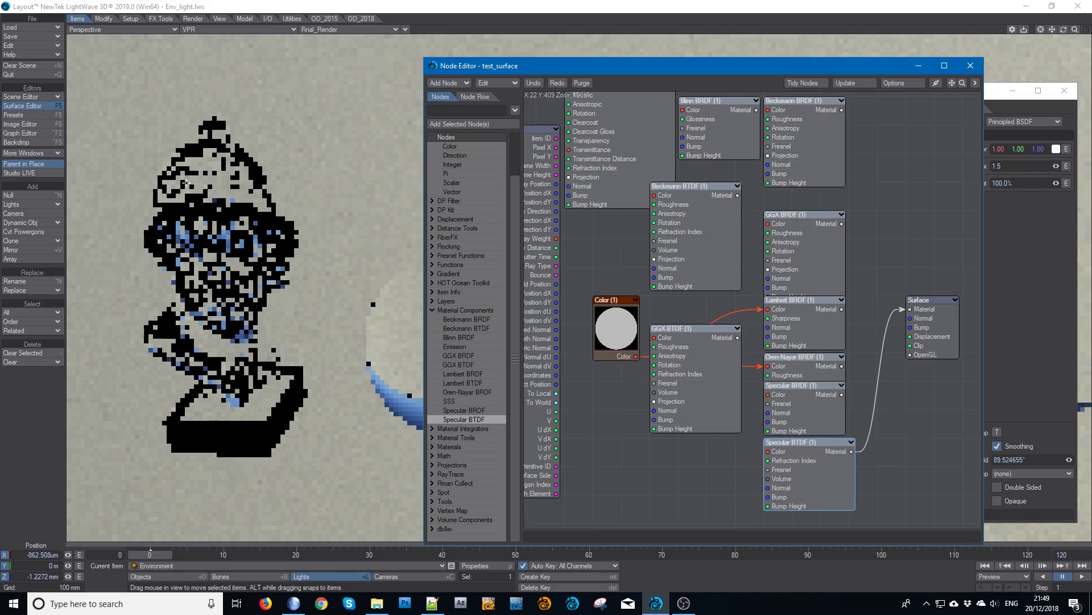
Set the Specular BTDF refraction index to 1.0, then back to 1.5.
double_click(802, 474)
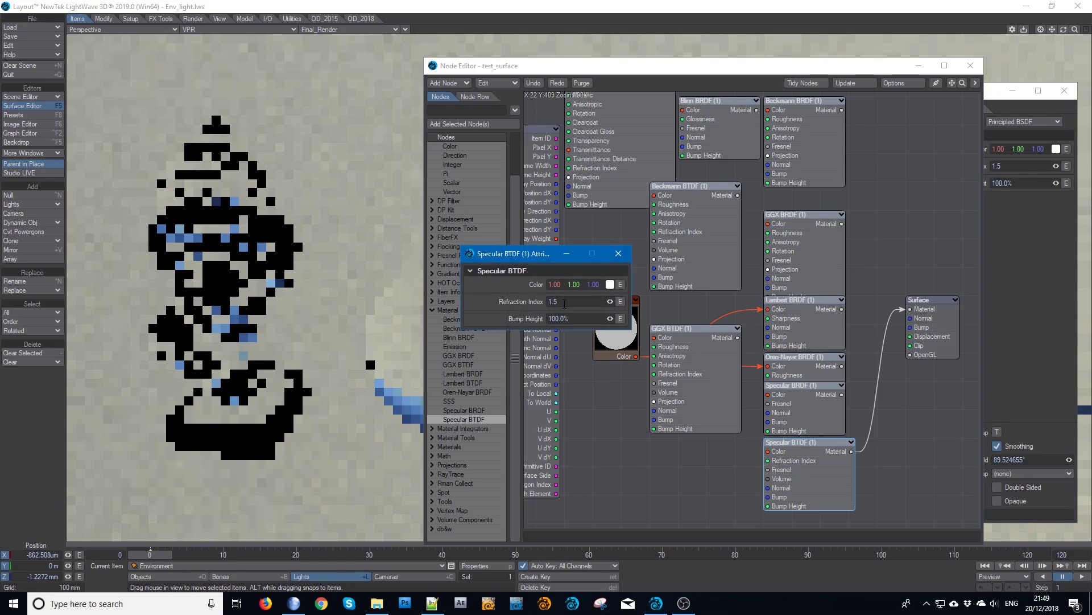
type("1")
key("Tab")
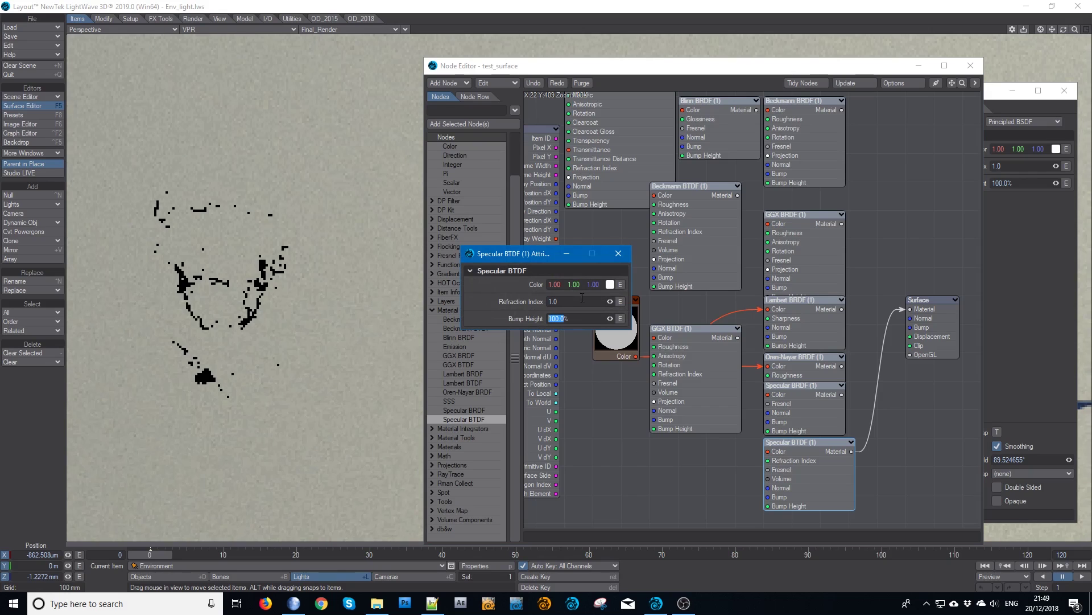
left_click_drag(571, 300, 510, 304)
type("1.5")
key("Tab")
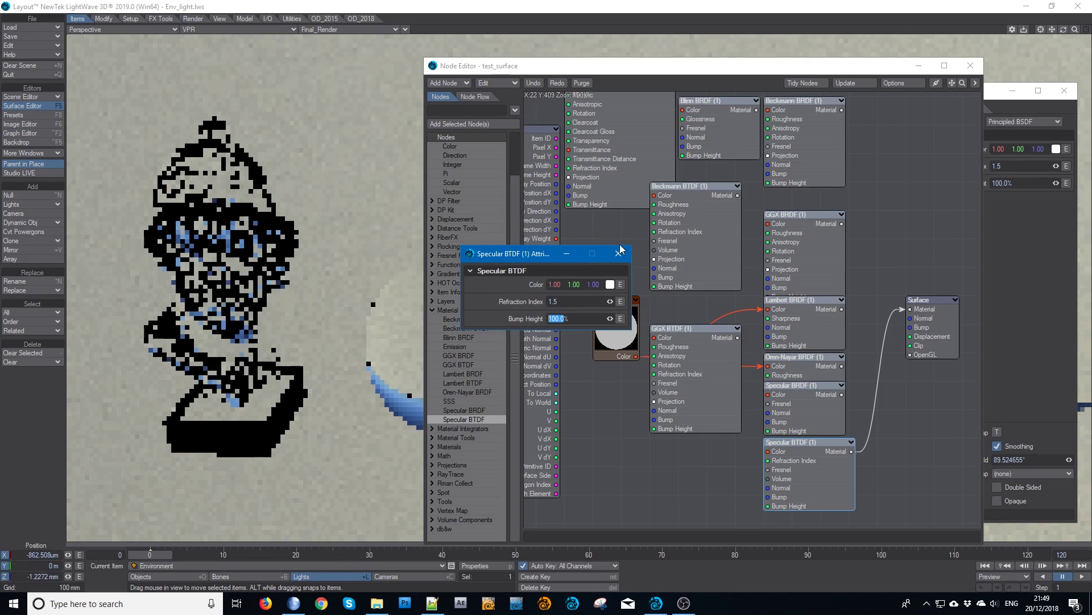
left_click(619, 253)
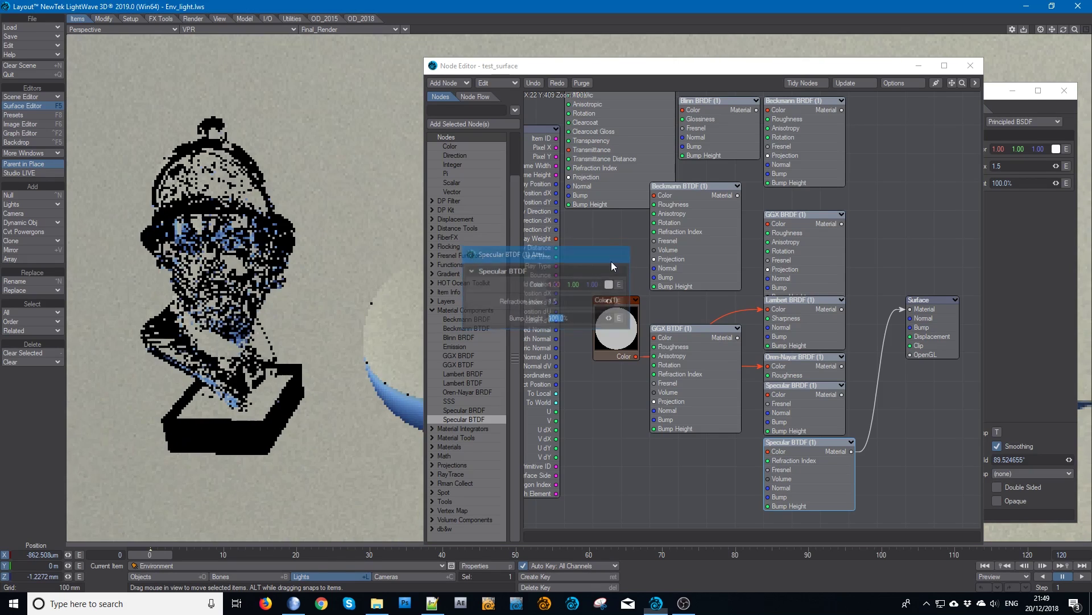
Add a Lambert BTDF below GGX BTDF, feed it into Surface Material, and preview the render.
double_click(476, 383)
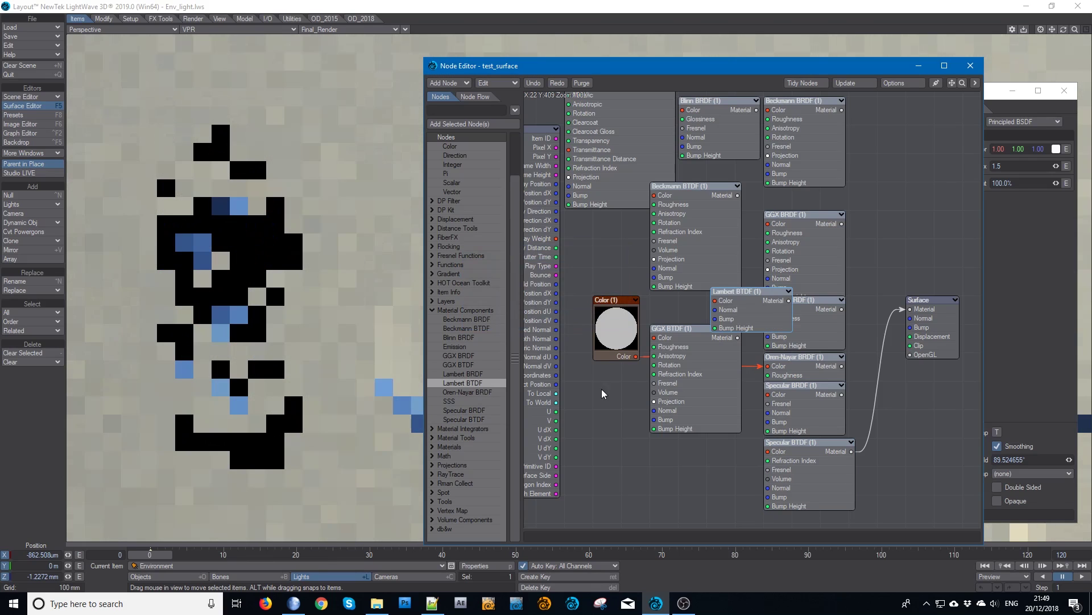
left_click_drag(743, 308, 681, 458)
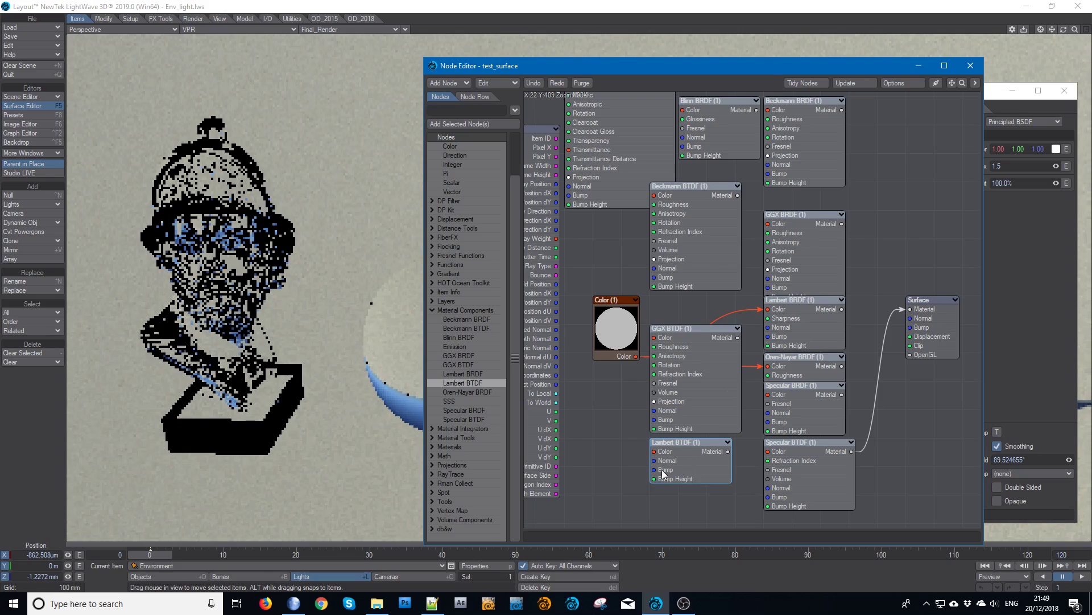
left_click_drag(728, 451, 905, 309)
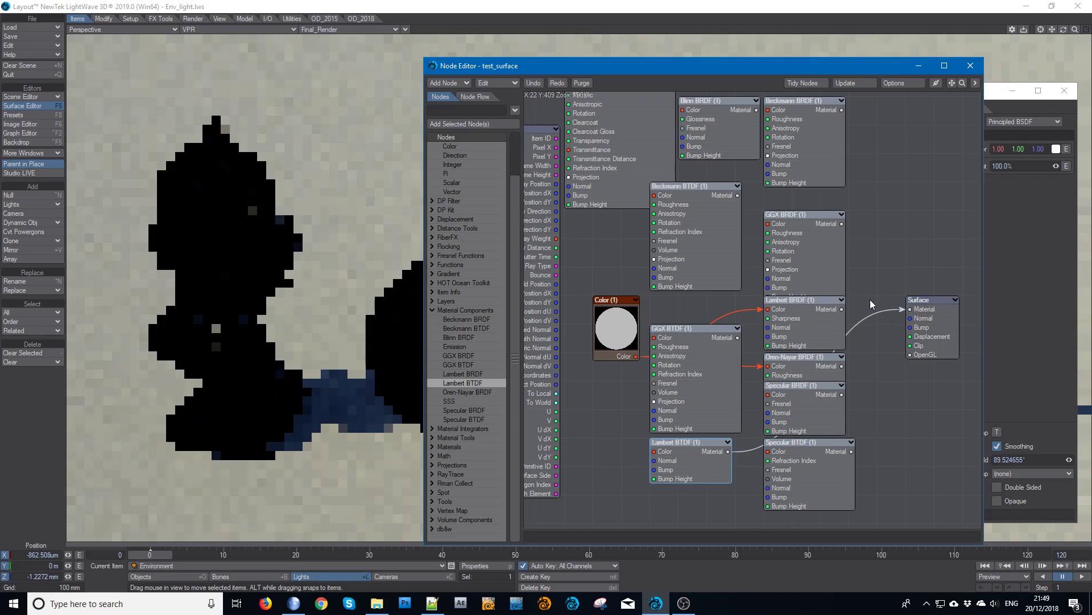
left_click(918, 67)
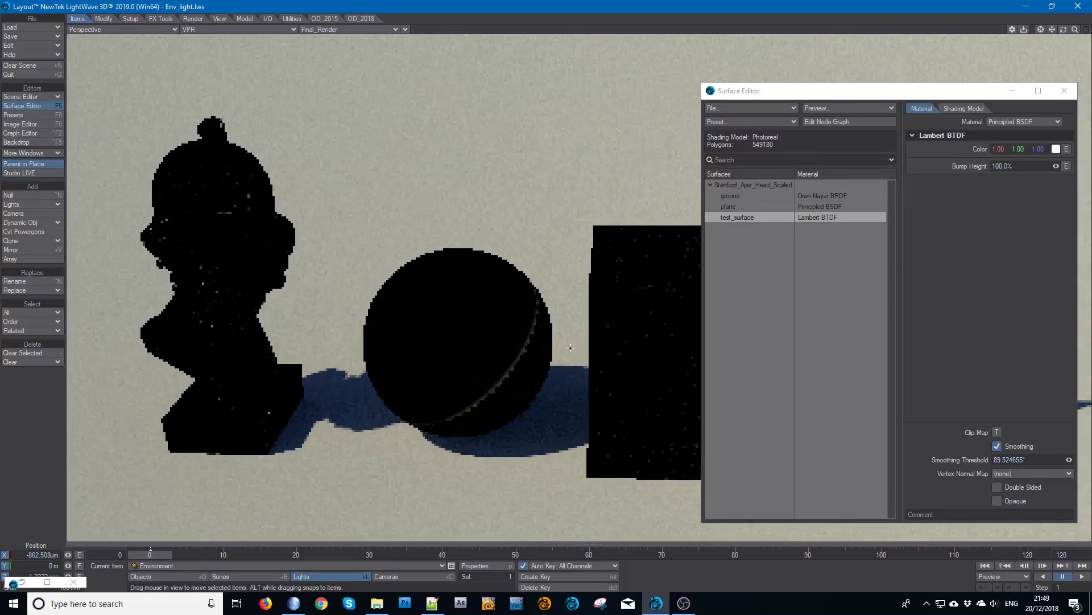
left_click_drag(843, 91, 866, 101)
Reconnect Principled BSDF to the Surface Material input and close the node graph.
left_click(862, 131)
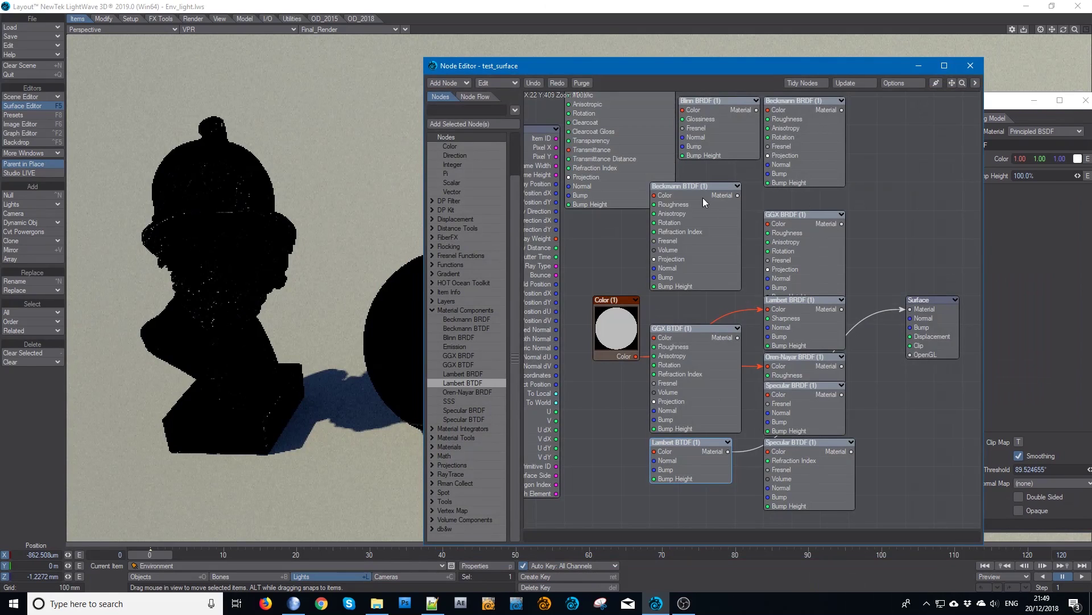
left_click_drag(633, 110, 603, 264)
left_click_drag(643, 110, 911, 309)
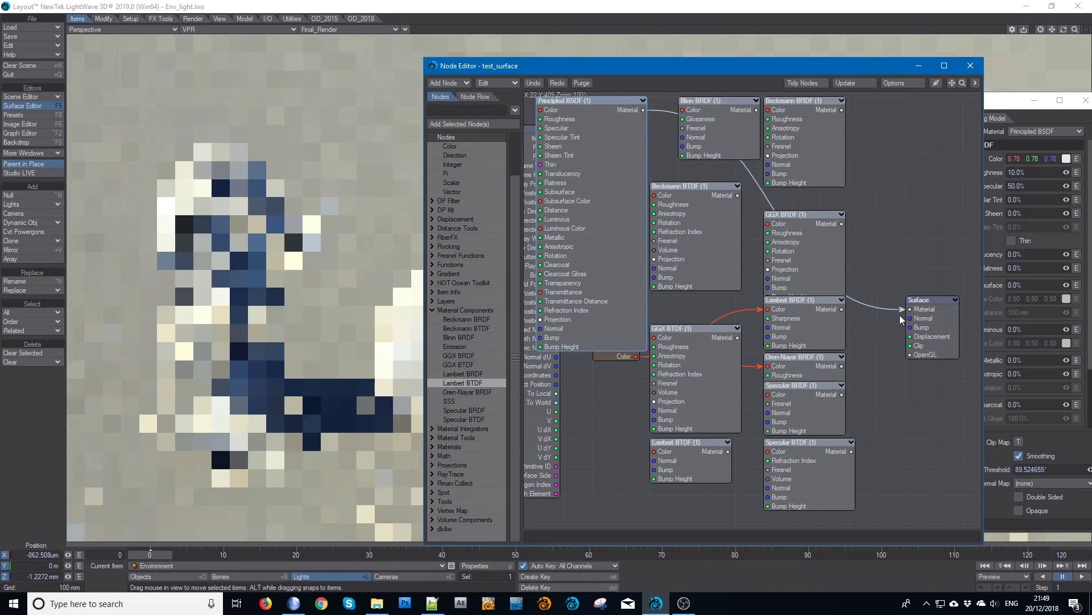
left_click(971, 66)
left_click_drag(888, 100, 301, 75)
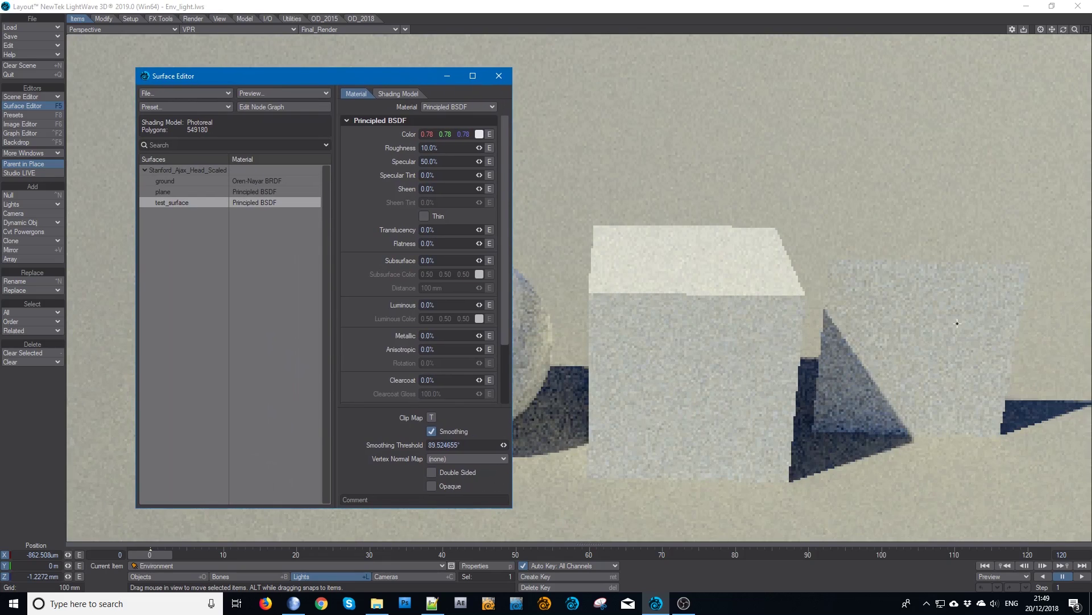
Add a Lambert BTDF node to the plane surface's graph and wire it into Surface Material.
left_click(910, 315, "ctrl+shift")
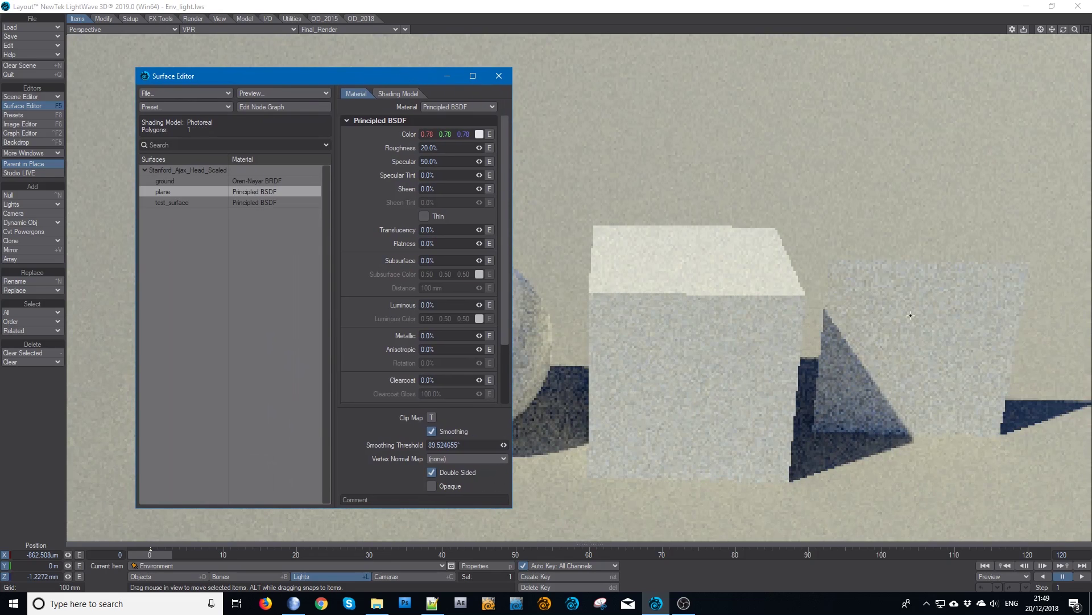
left_click(272, 106)
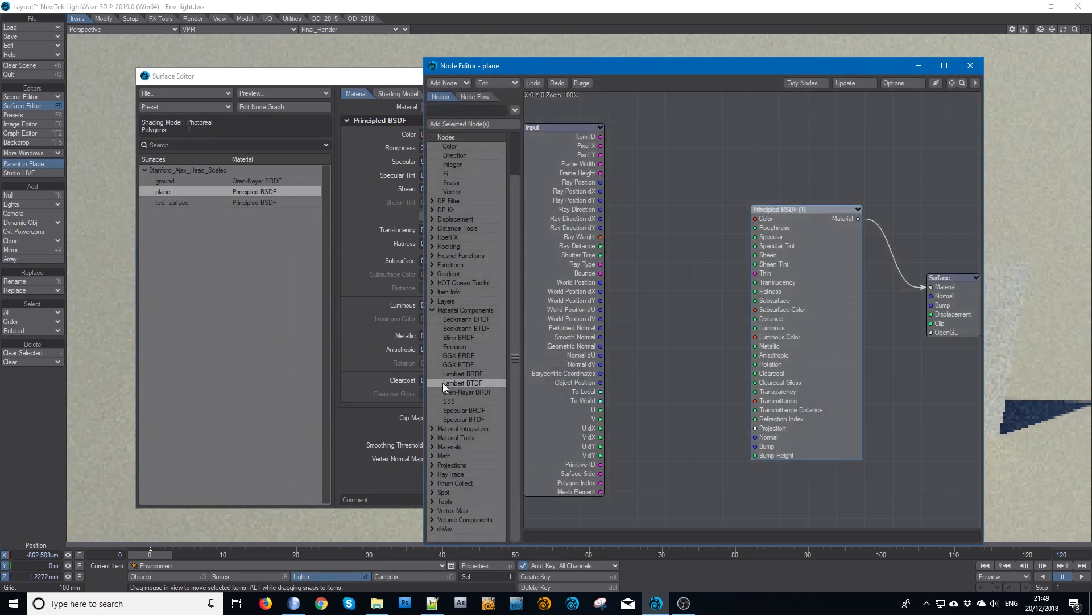
double_click(476, 384)
left_click_drag(763, 318, 932, 286)
left_click_drag(843, 323, 715, 313)
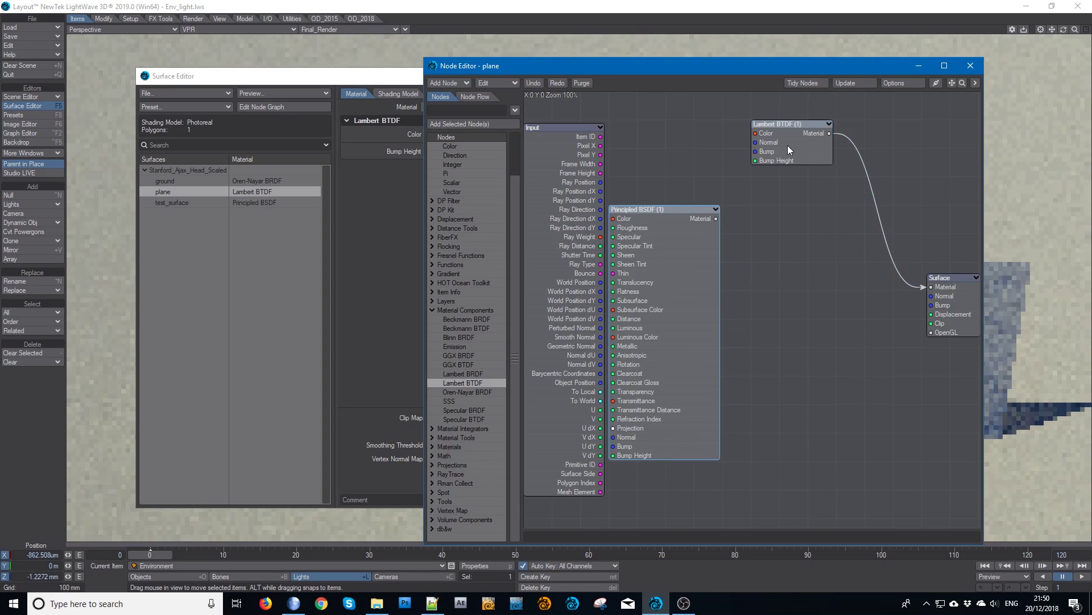
left_click_drag(790, 157, 791, 300)
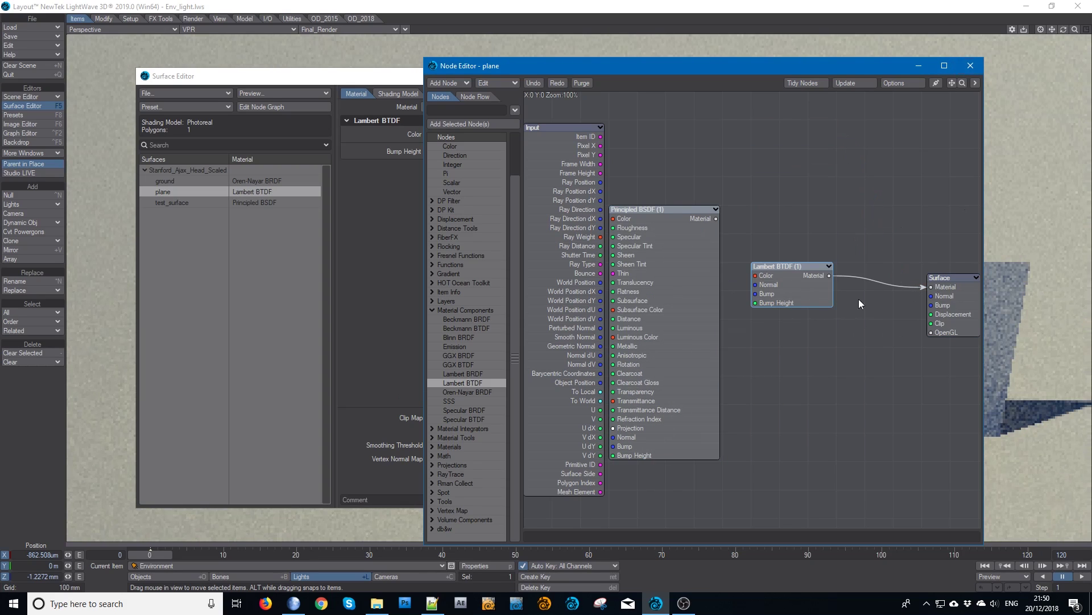
Close the plane's node graph and switch Double Sided off, then back on.
left_click(971, 66)
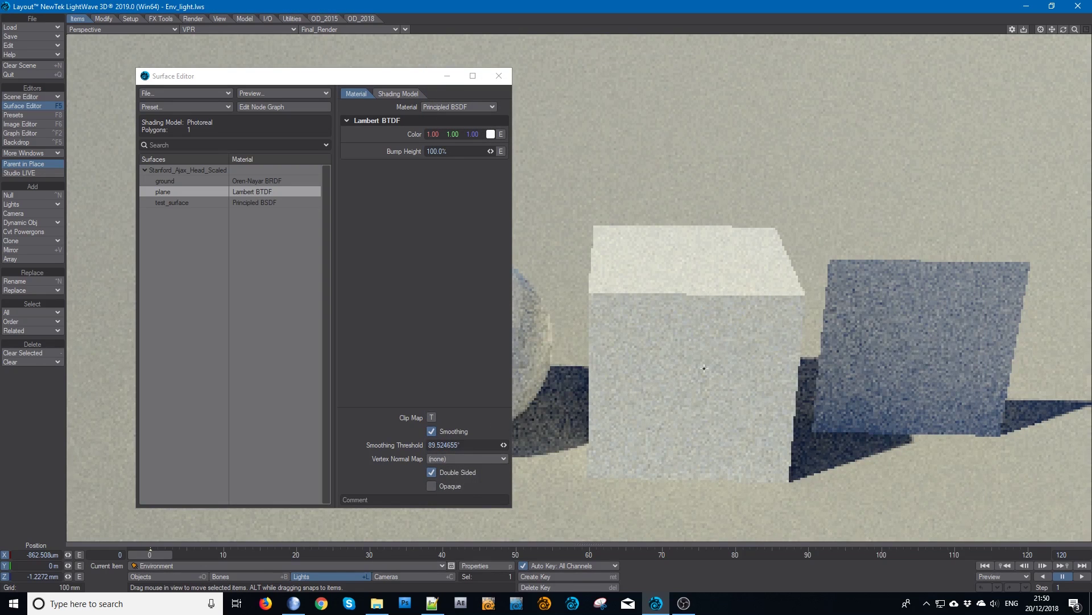
left_click(437, 472)
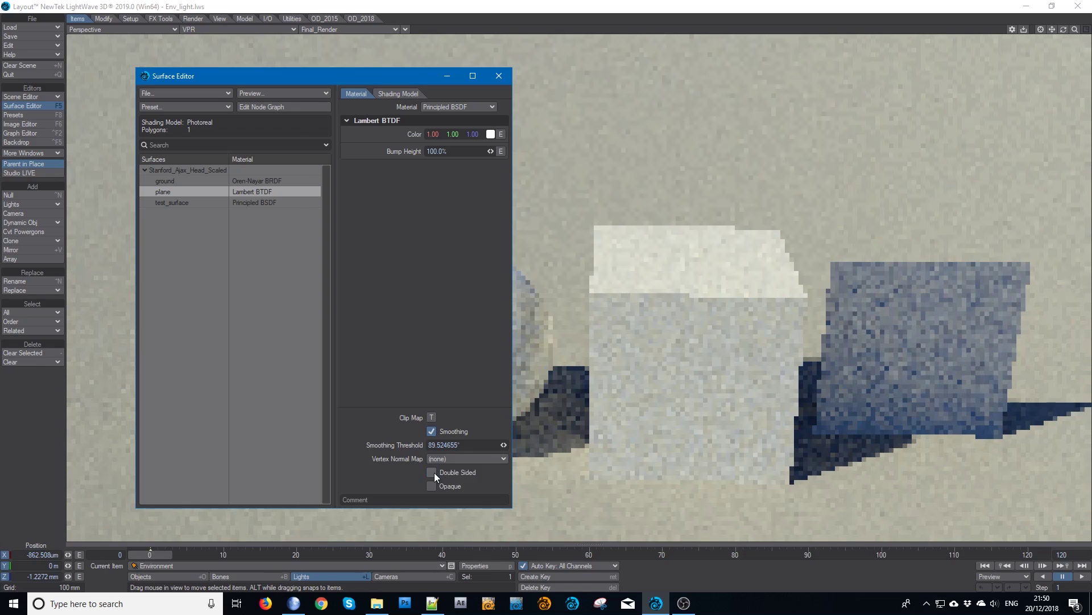
left_click(432, 473)
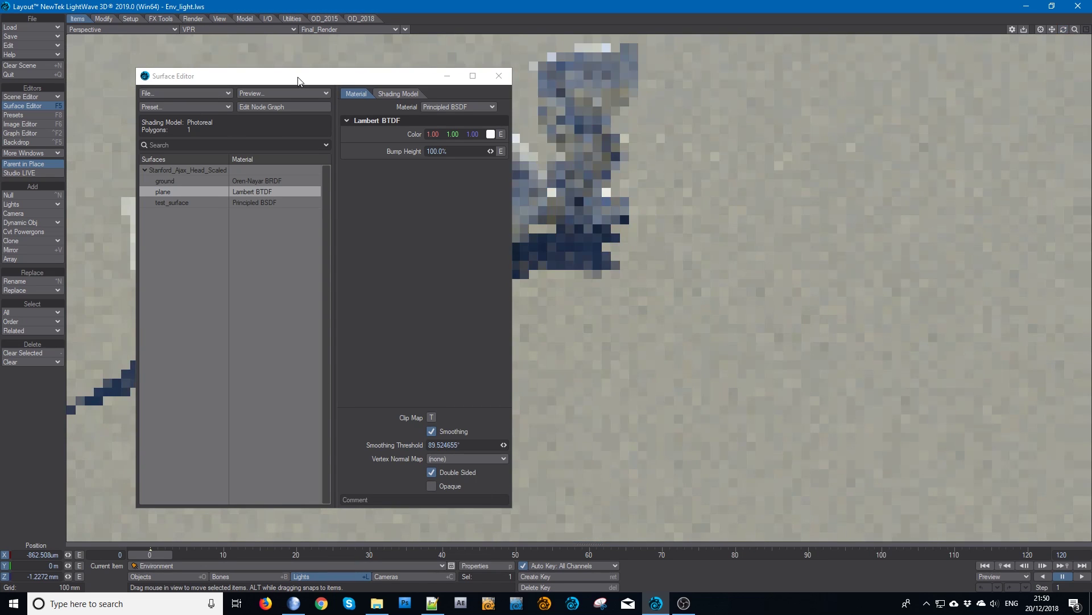
Orbit the view to see light passing through the Lambert BTDF plane from behind.
left_click_drag(298, 77, 649, 72)
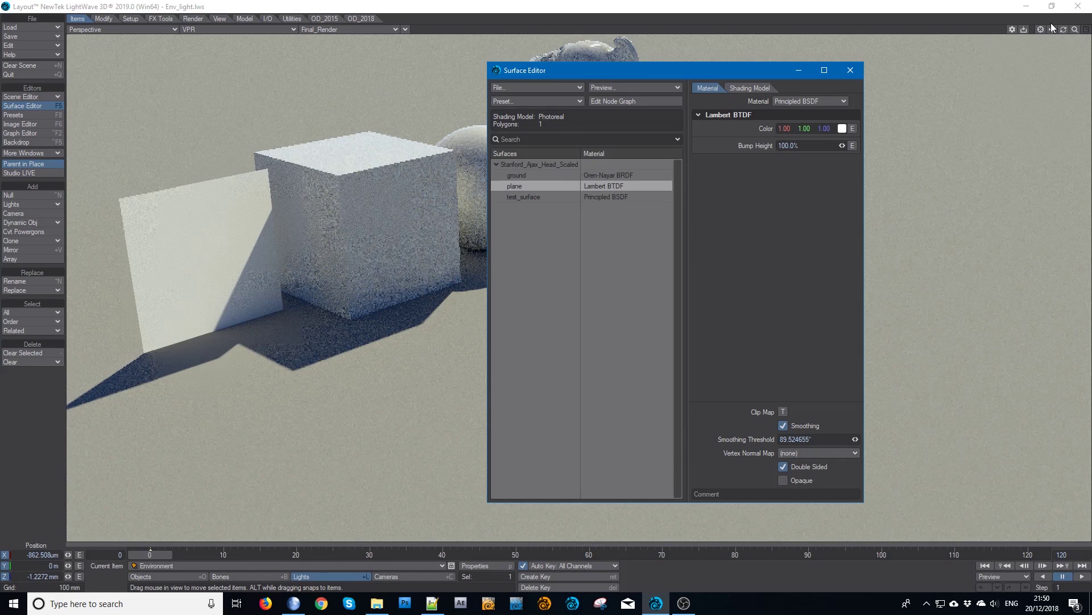
left_click_drag(1063, 30, 1063, 31)
left_click_drag(607, 76, 665, 78)
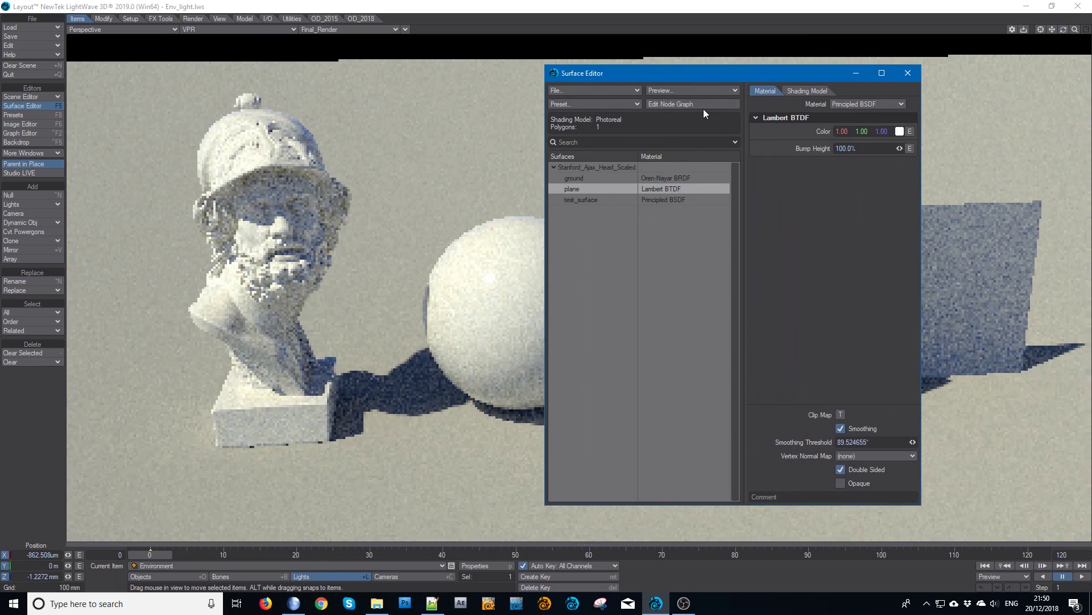
Add an SSS node to test_surface's graph and wire it into Surface Material.
key("Down")
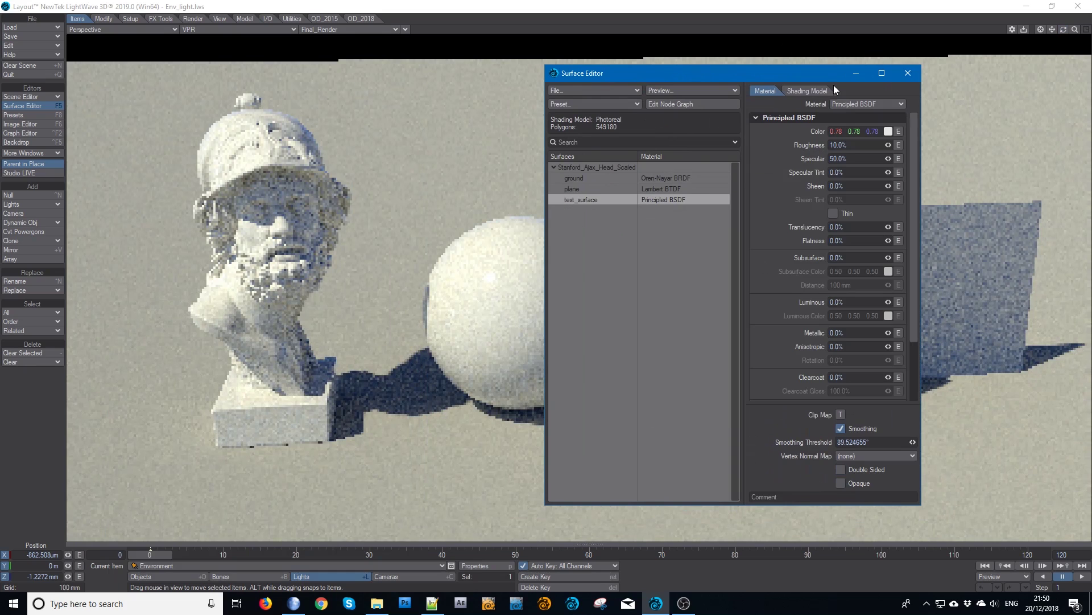
left_click(675, 105)
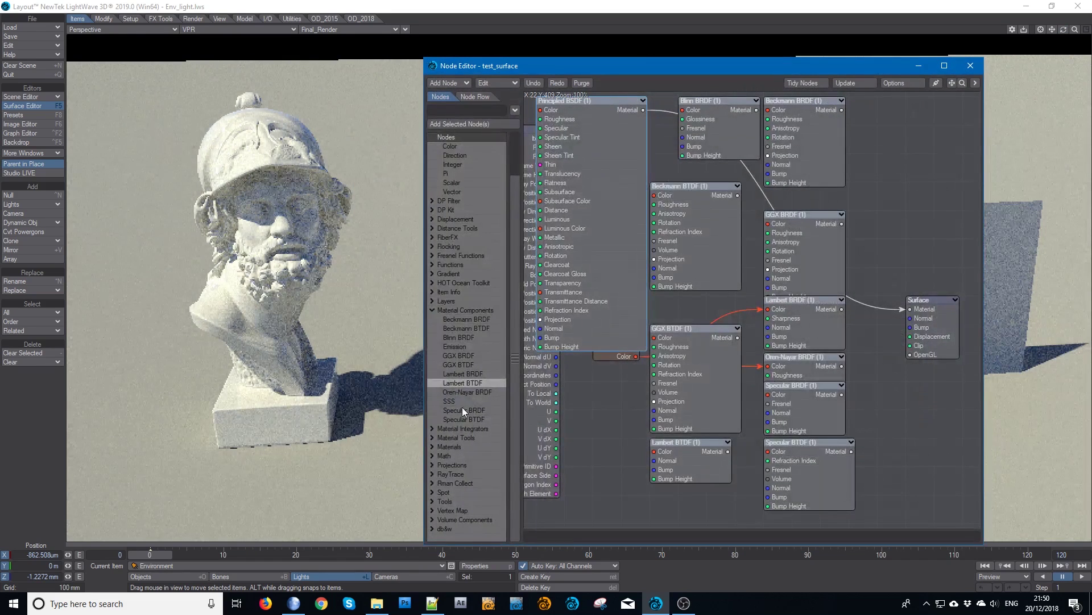
double_click(453, 401)
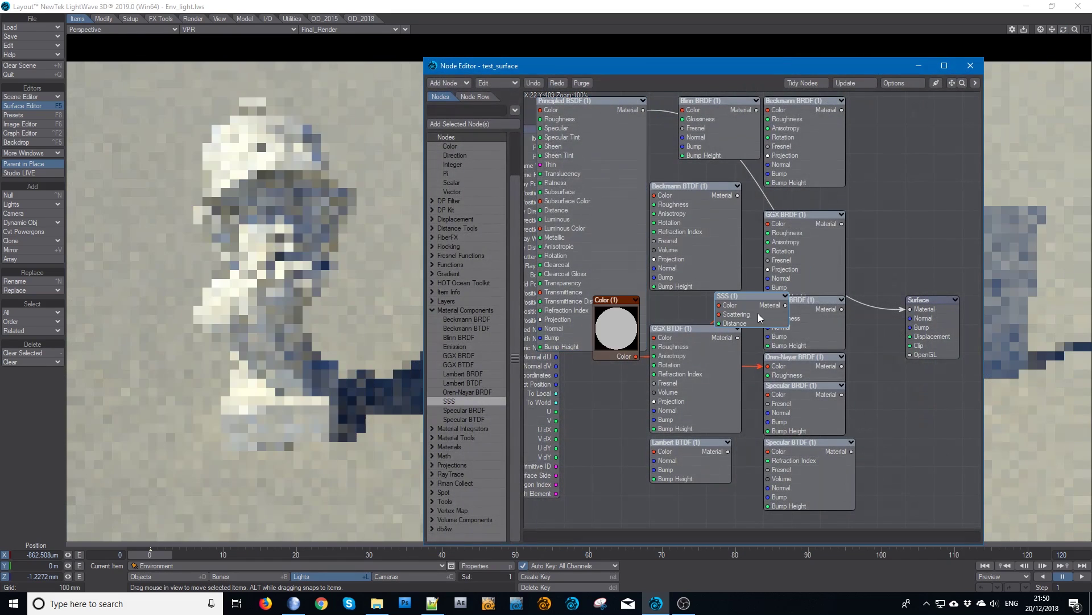
left_click_drag(758, 313, 910, 309)
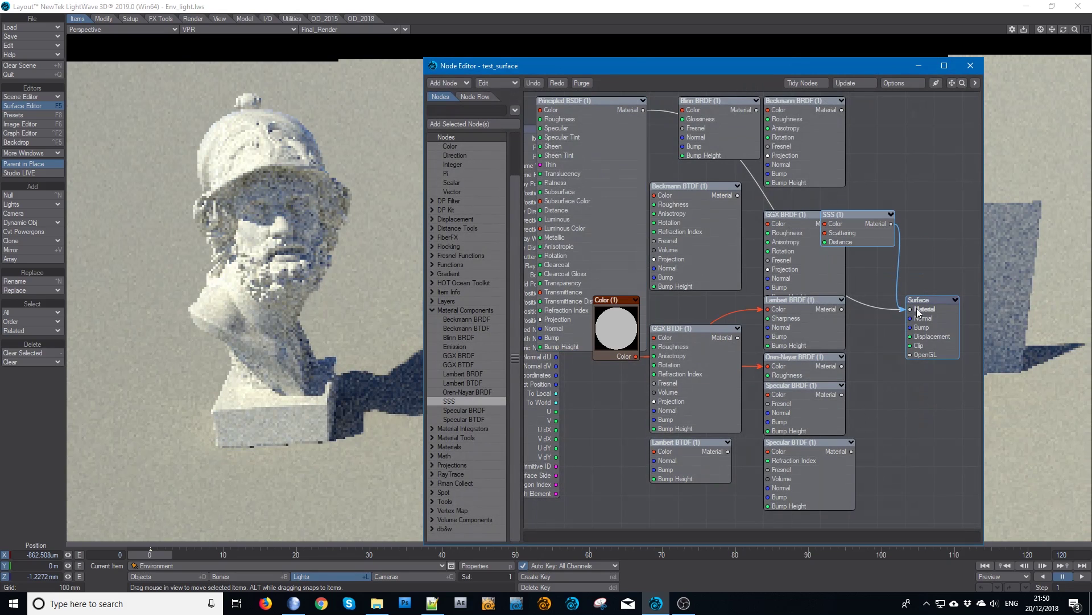
left_click_drag(862, 230, 864, 400)
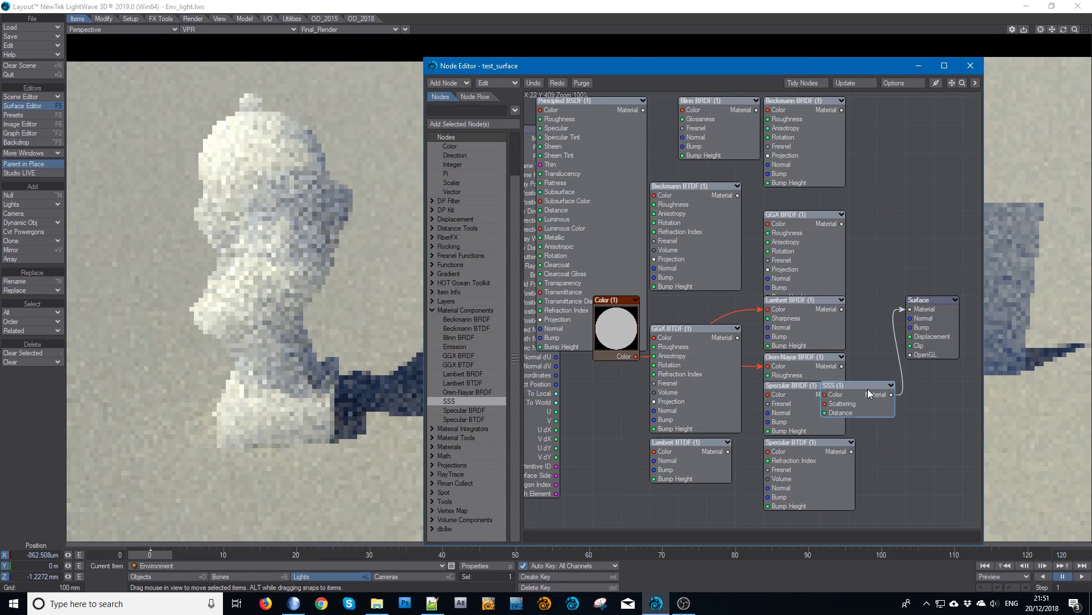
left_click_drag(602, 68, 908, 264)
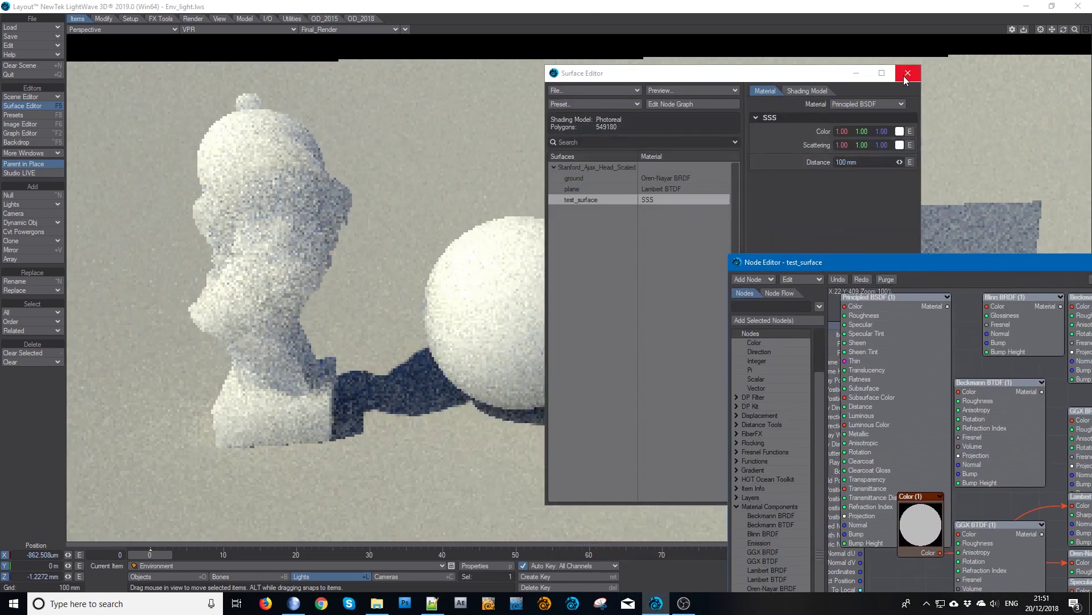
left_click(861, 77)
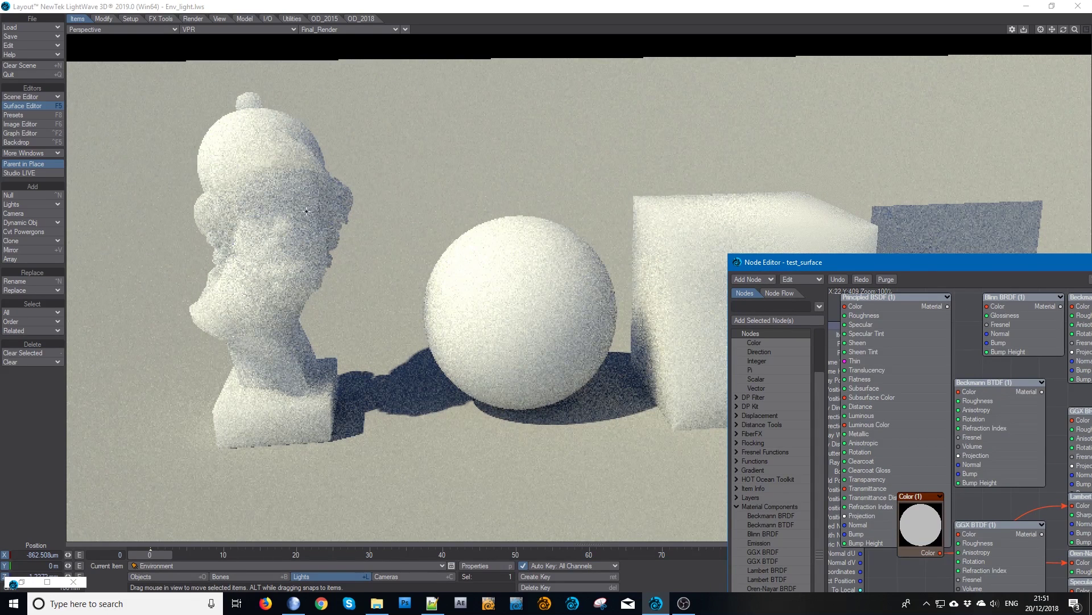
left_click_drag(903, 264, 567, 96)
Confirm the SSS Distance of 10 mm with white colour and view the render.
double_click(828, 435)
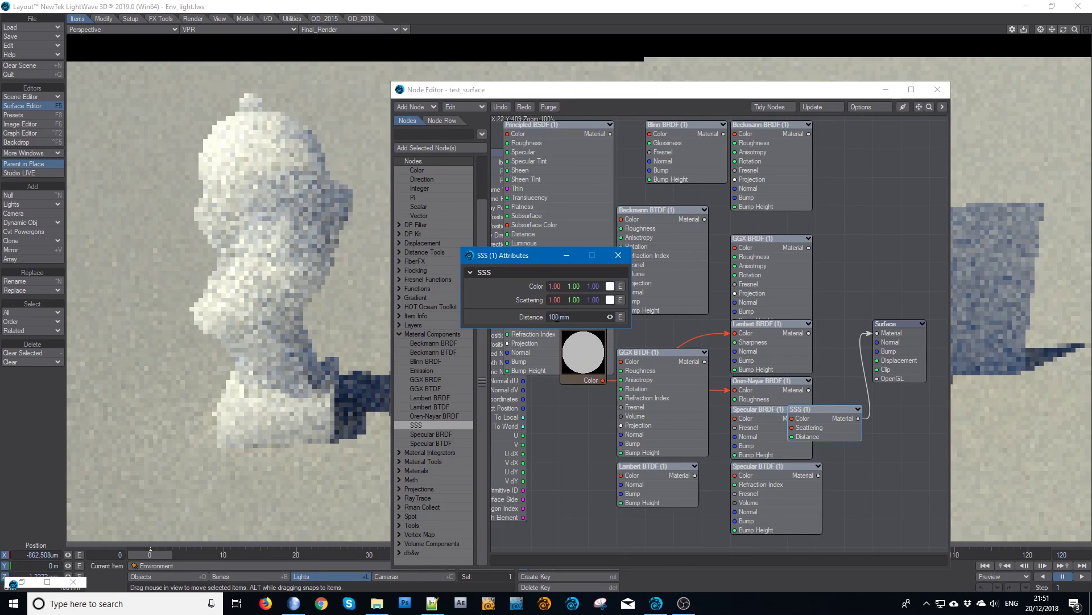
double_click(557, 317)
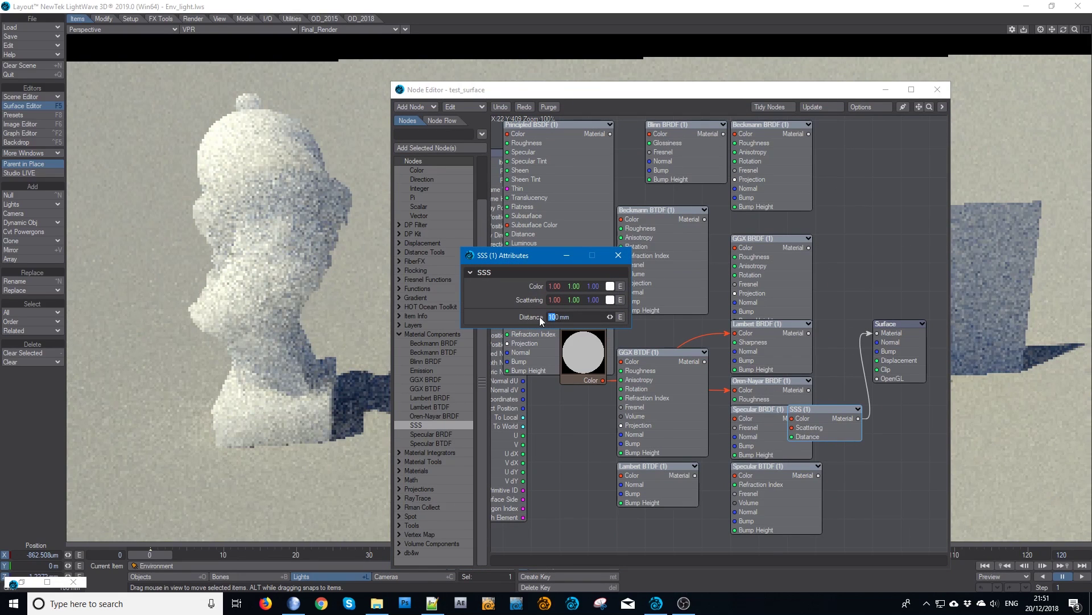
key("Return")
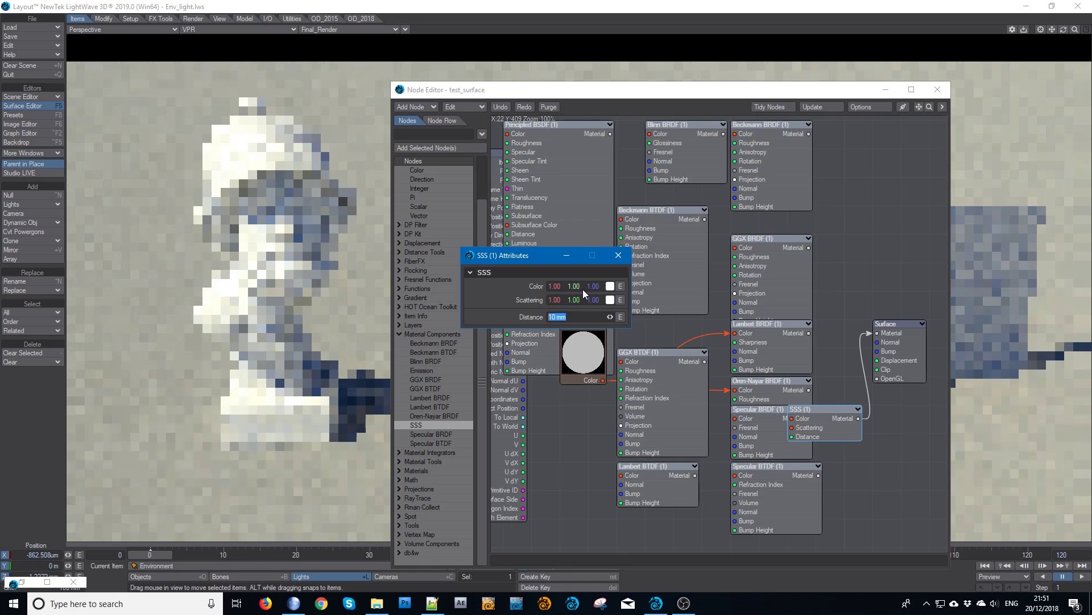
left_click(619, 256)
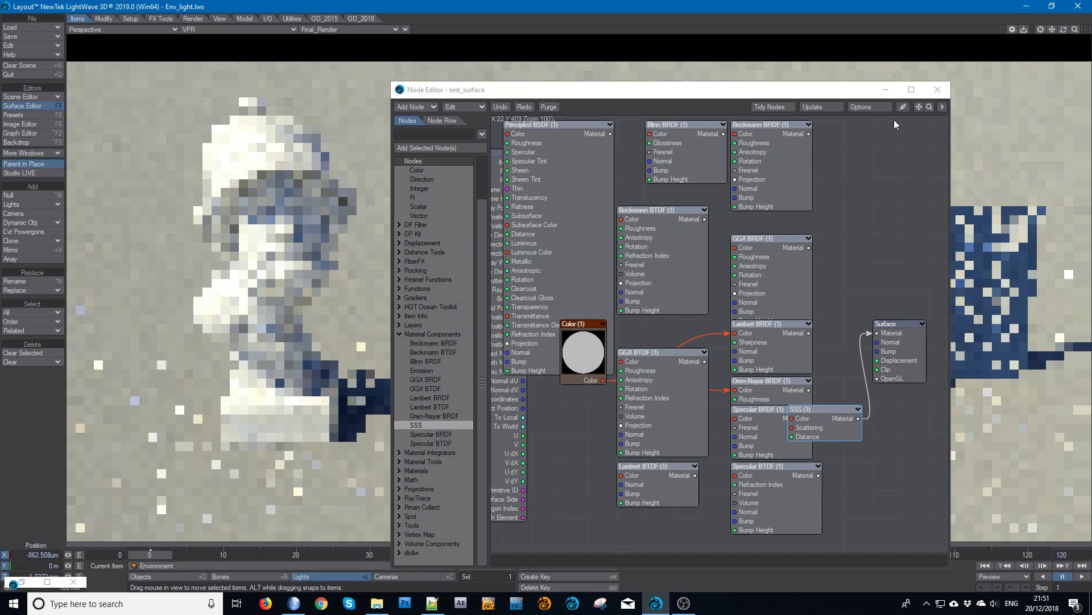
left_click(886, 90)
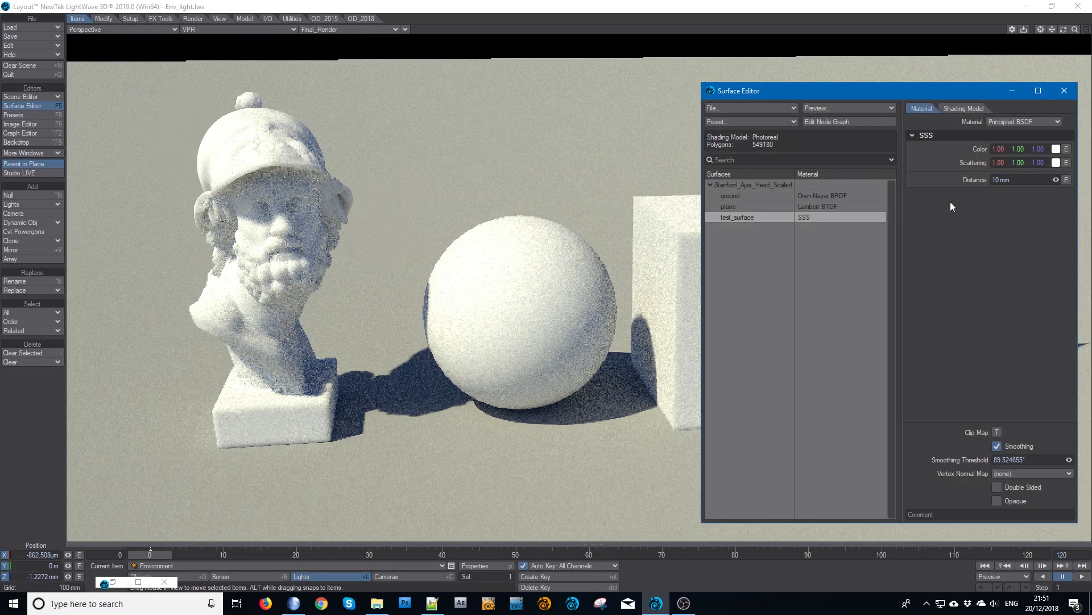
Rearrange test_surface's nodes, then add an Emission node wired into Surface Material.
left_click(862, 121)
left_click_drag(571, 203, 579, 216)
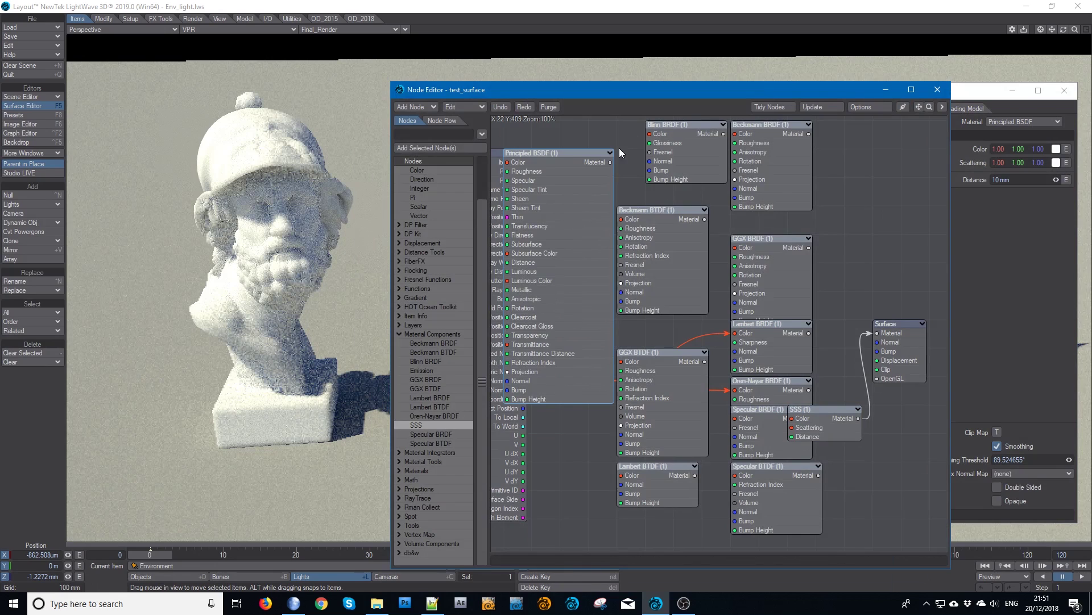
left_click_drag(595, 181, 601, 124)
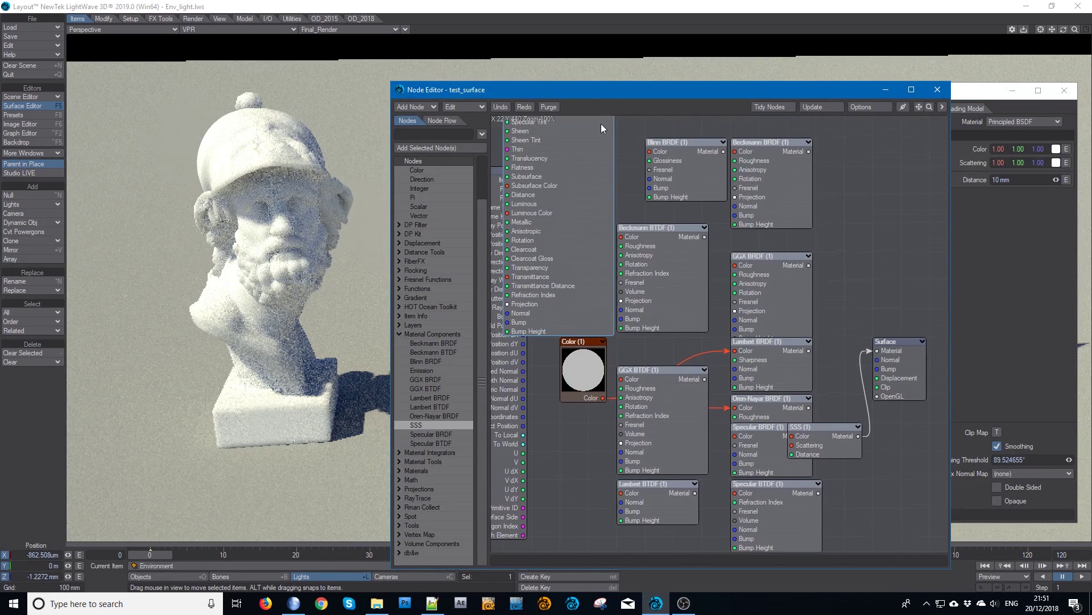
left_click_drag(589, 281, 589, 183)
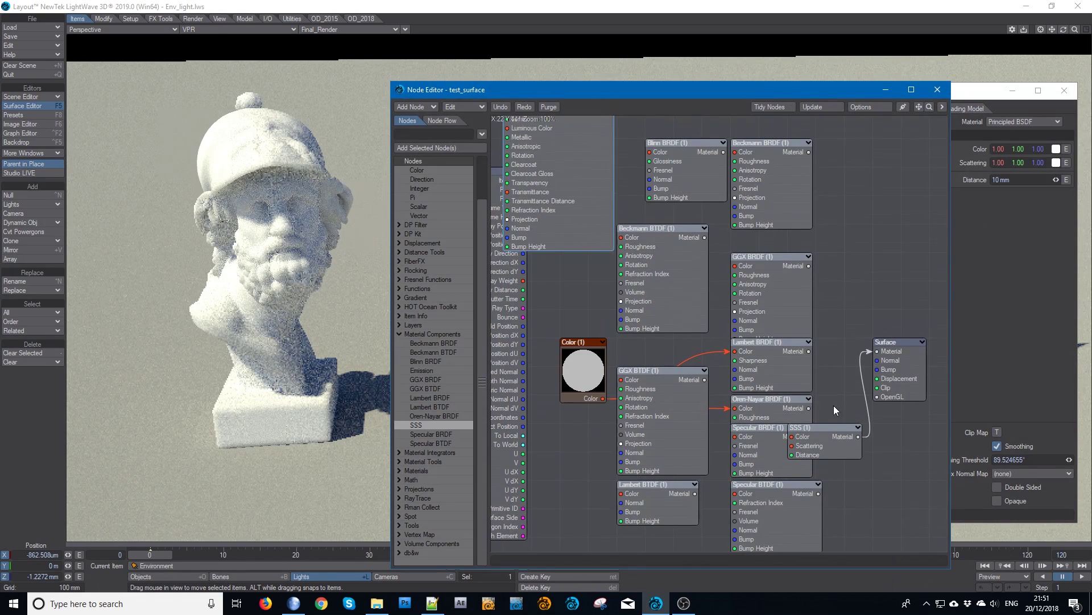
left_click_drag(842, 447, 870, 248)
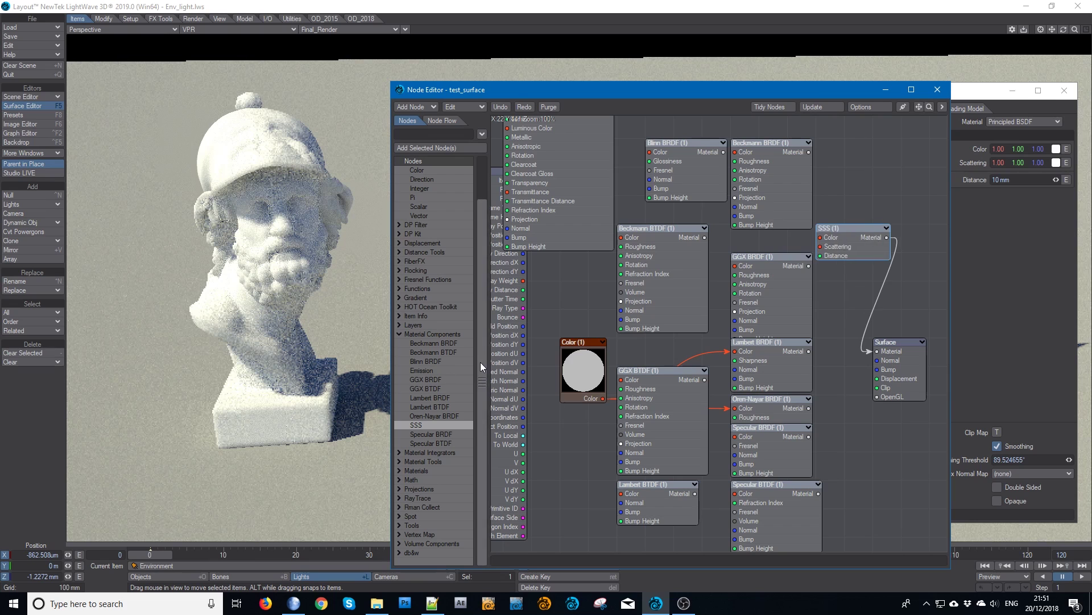
double_click(432, 370)
left_click_drag(734, 341, 915, 337)
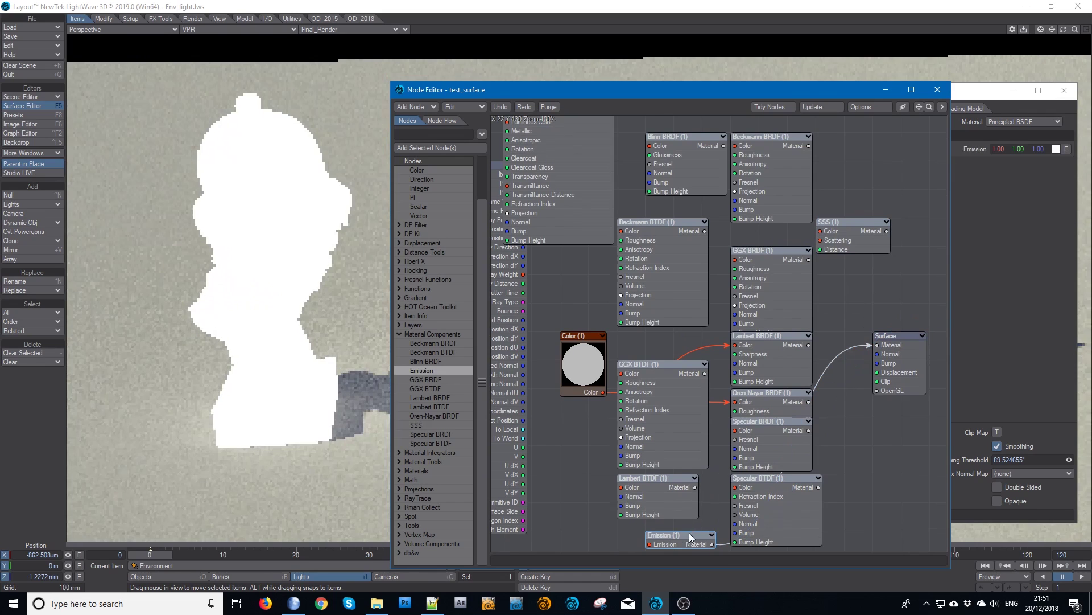
left_click_drag(689, 533, 667, 531)
Set the Emission colour to orange (1.00, 0.28, 0.09) and view the render.
double_click(661, 536)
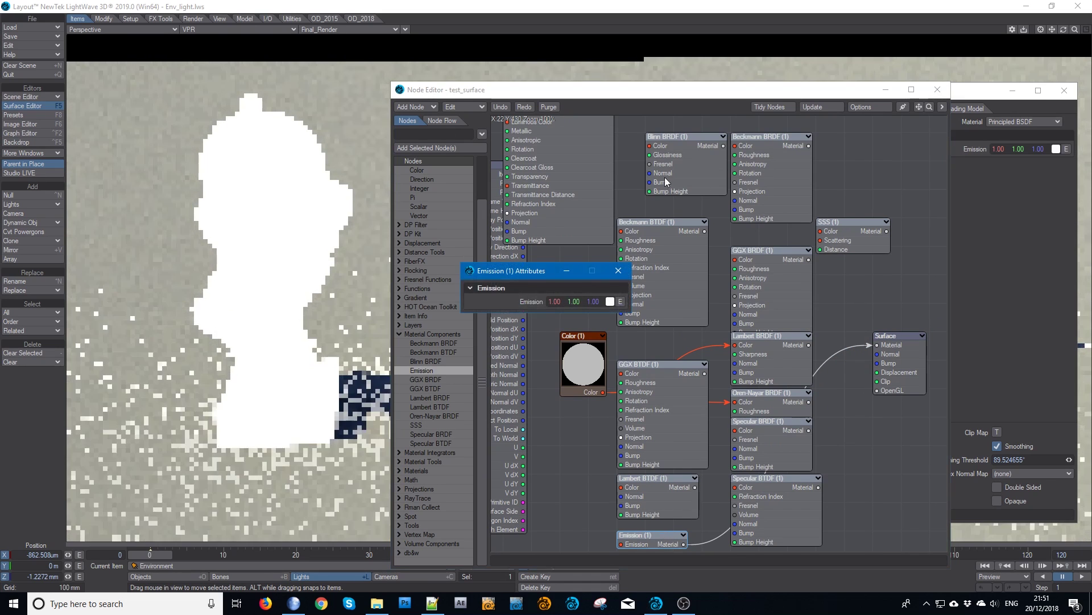
left_click(610, 302)
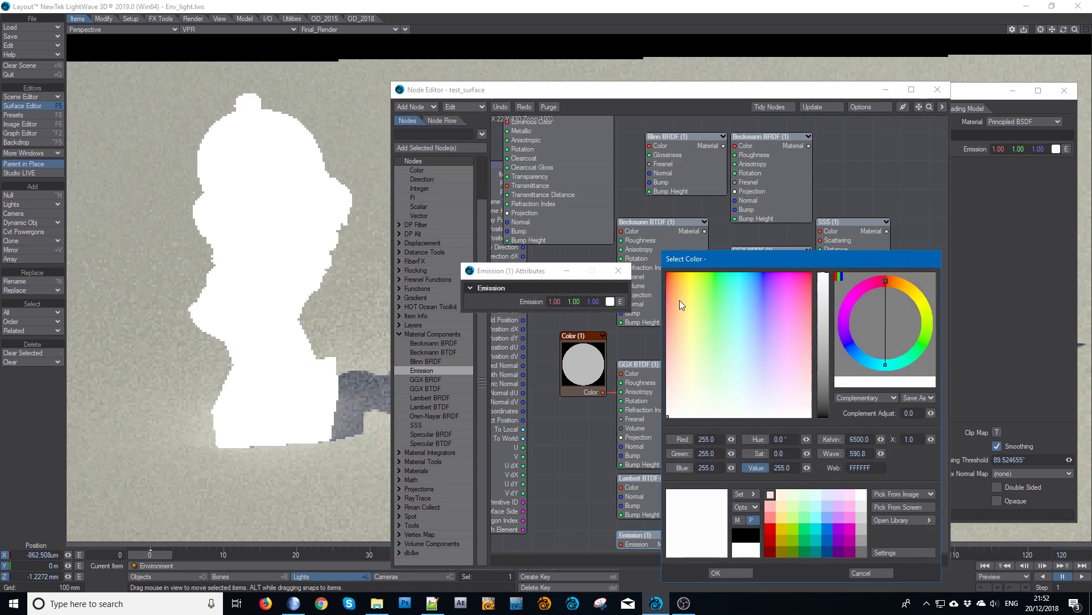
left_click(668, 294)
mouse_move(668, 294)
left_mouse_down()
mouse_move(695, 282)
mouse_move(674, 286)
left_mouse_up()
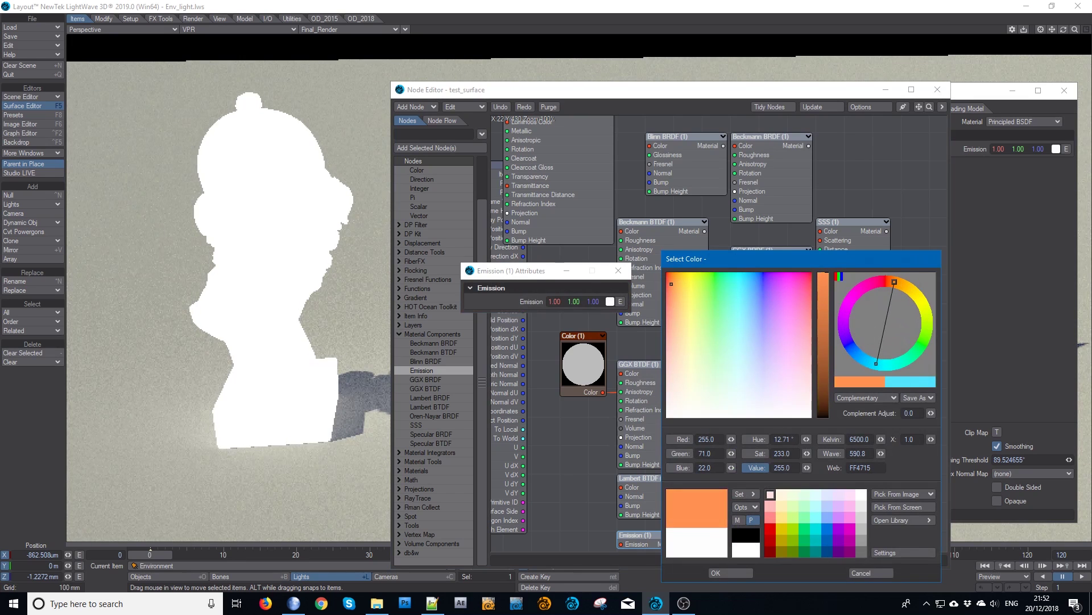
left_click(734, 570)
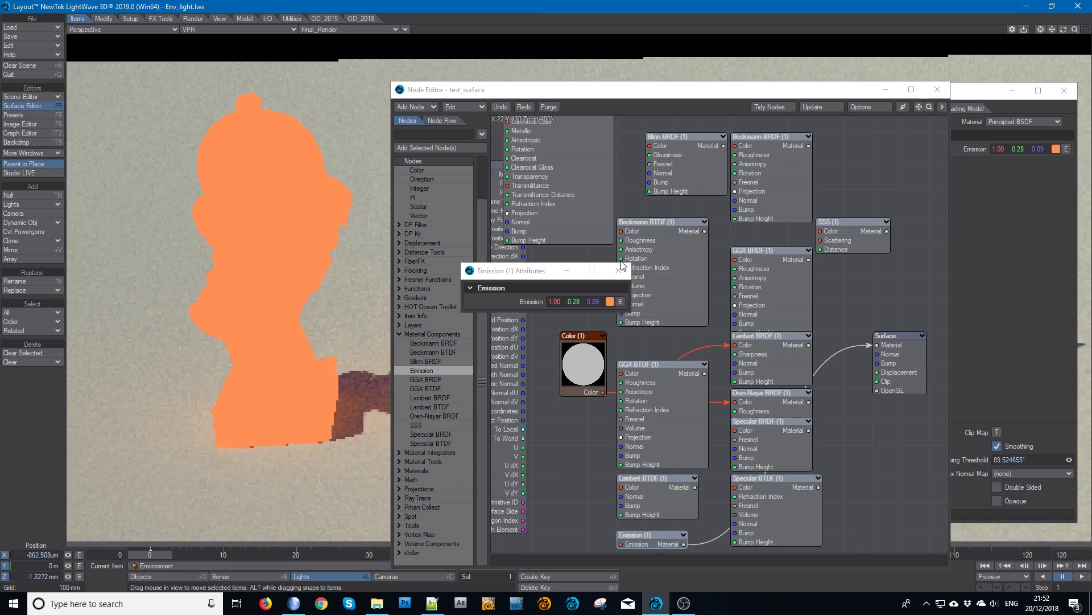
left_click(626, 274)
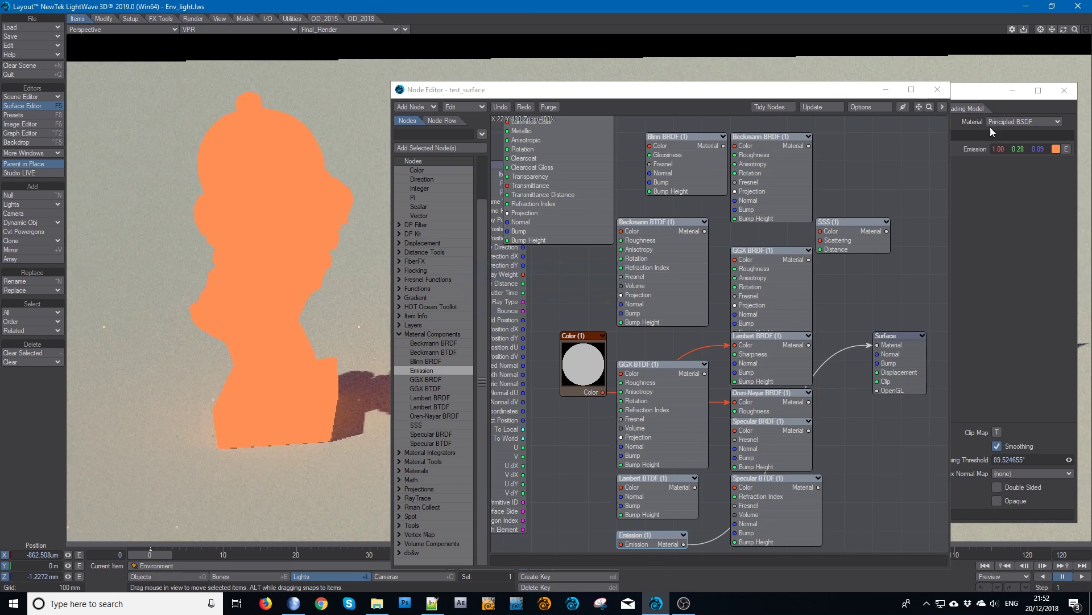
left_click(885, 90)
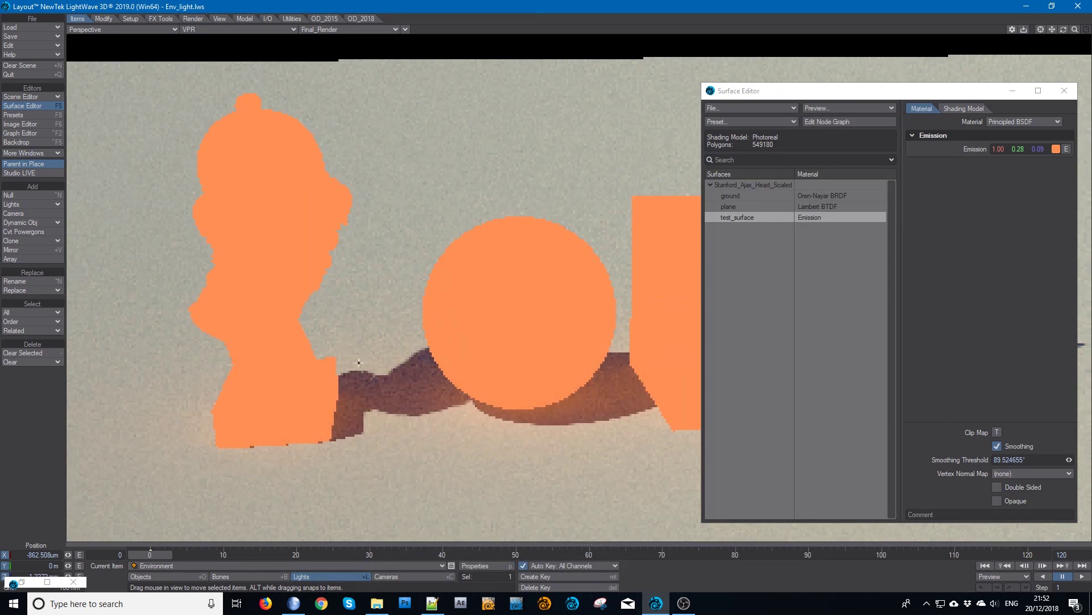
Change the Color (1) node's colour to green.
left_click(819, 122)
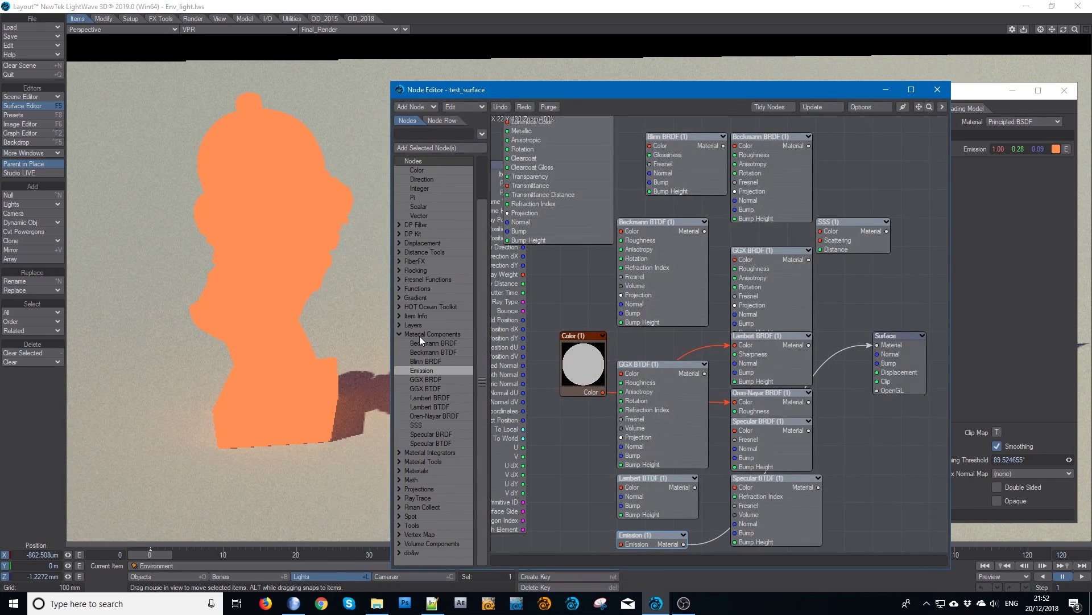
double_click(589, 360)
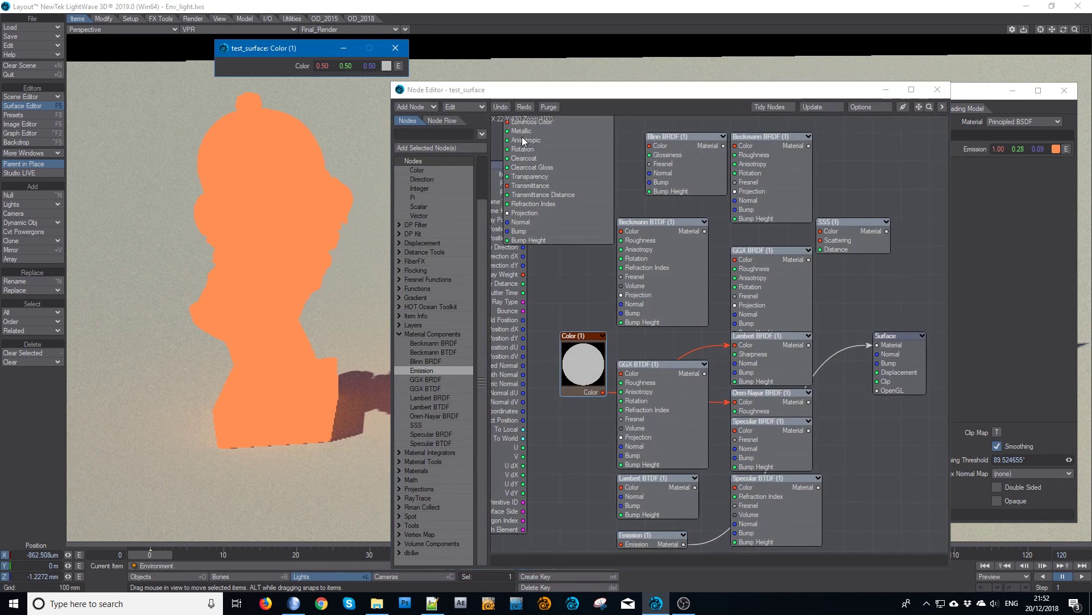
left_click(386, 66)
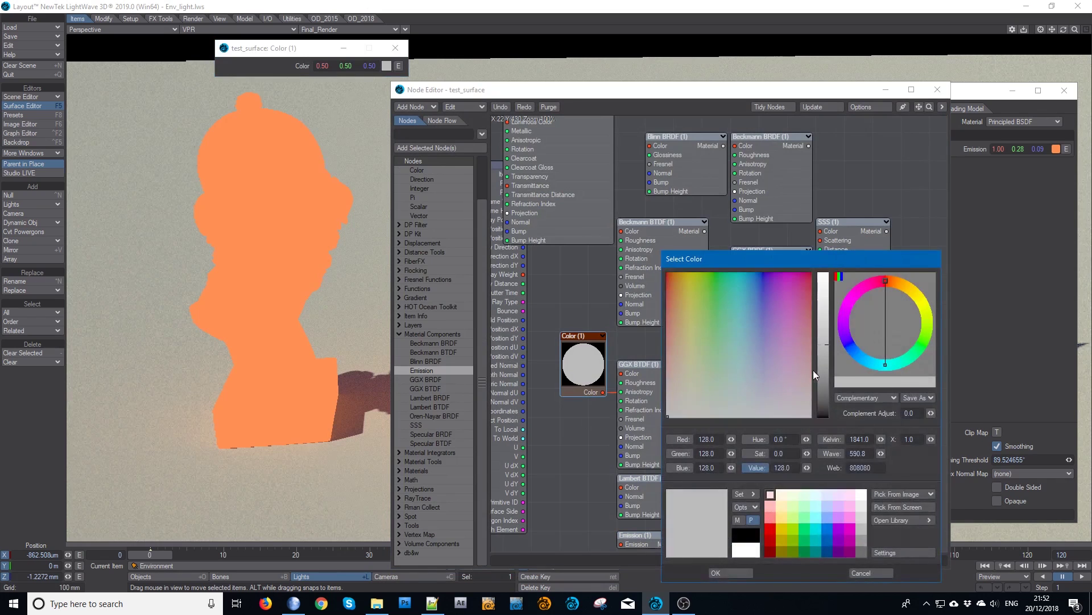
left_click(716, 279)
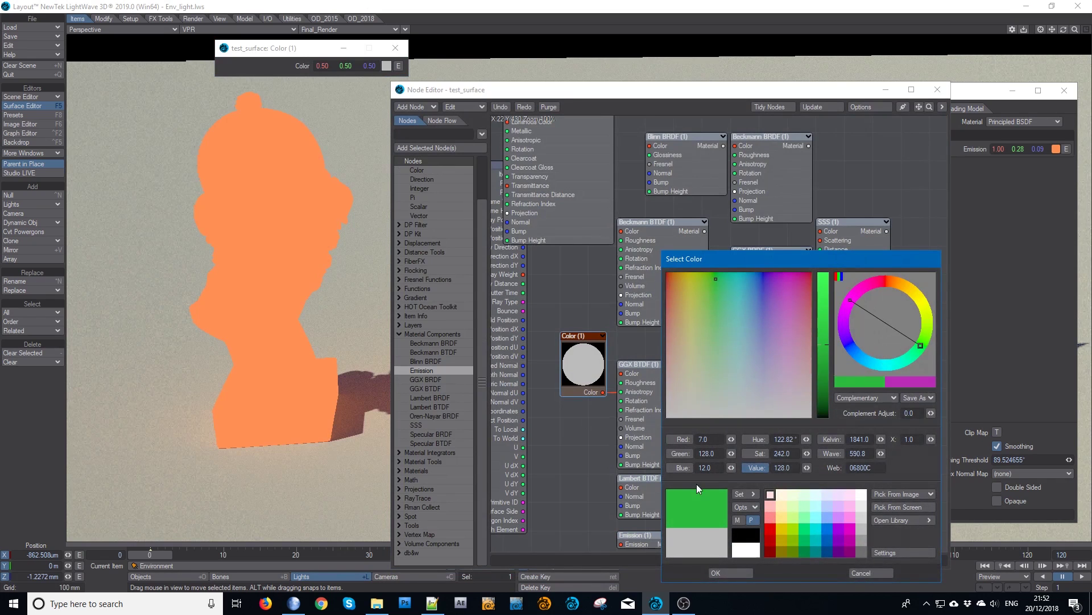
left_click(732, 572)
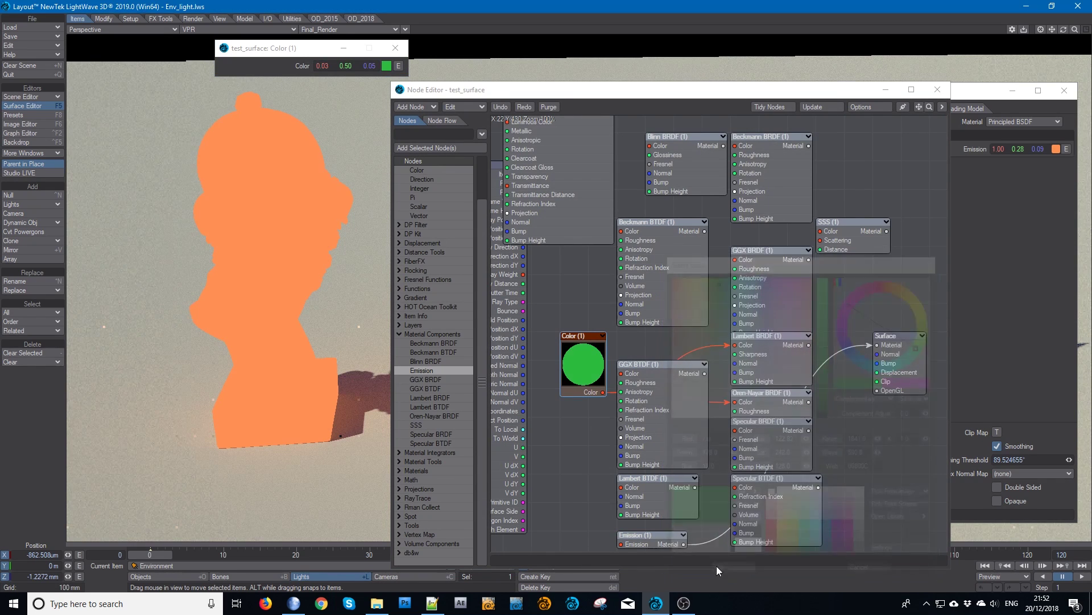
Add a Math > Vector > Scale node fed by Color (1), arranged beside the Color node.
left_click(399, 479)
left_click(405, 507)
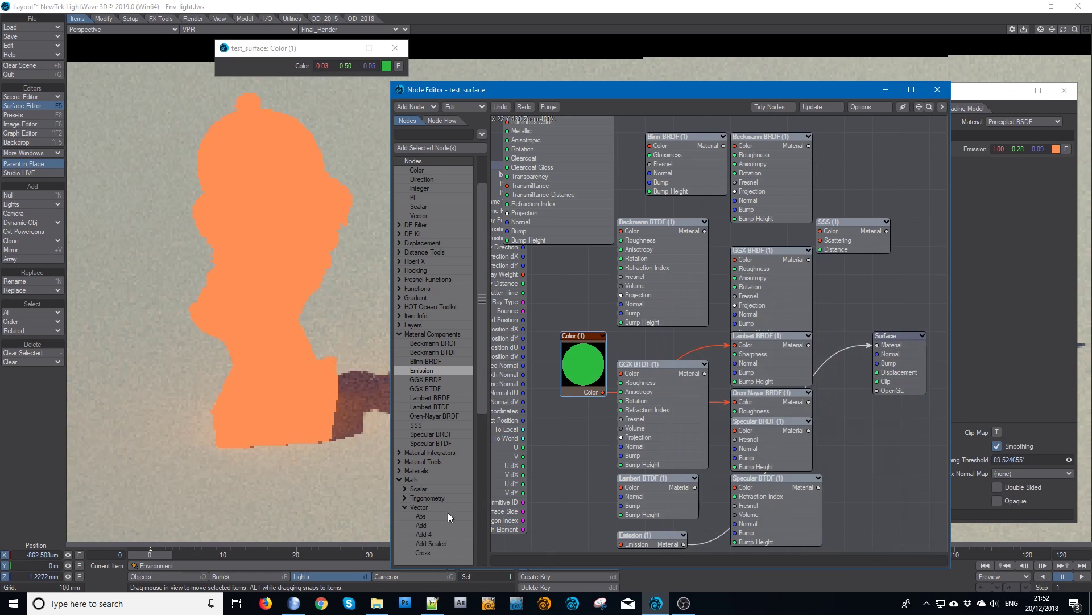
scroll(428, 533, "down", 2)
scroll(447, 556, "down", 2)
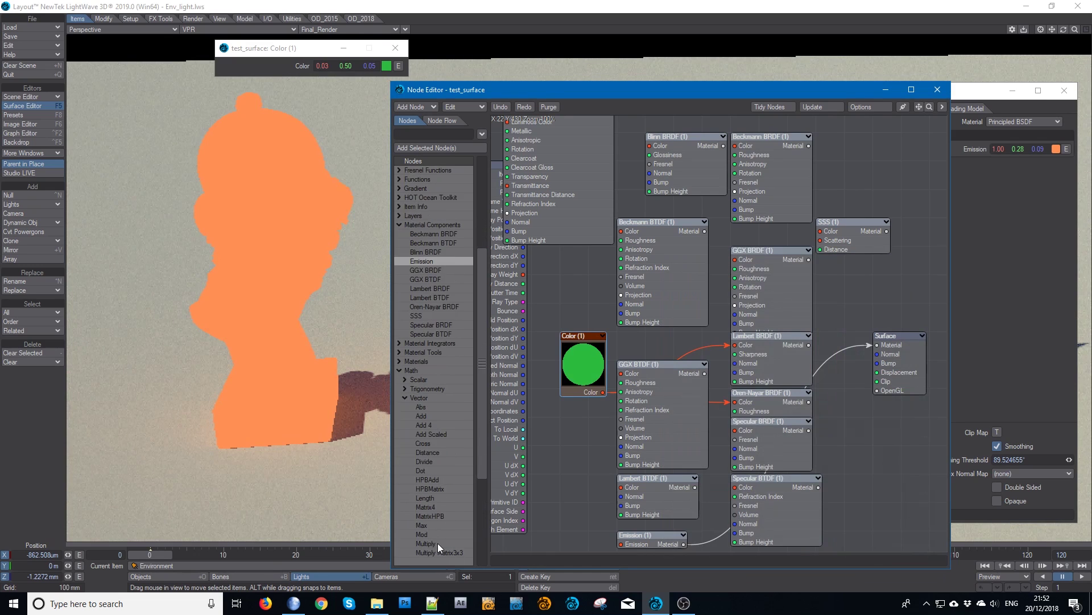
scroll(438, 543, "down", 2)
left_click_drag(429, 515, 708, 329)
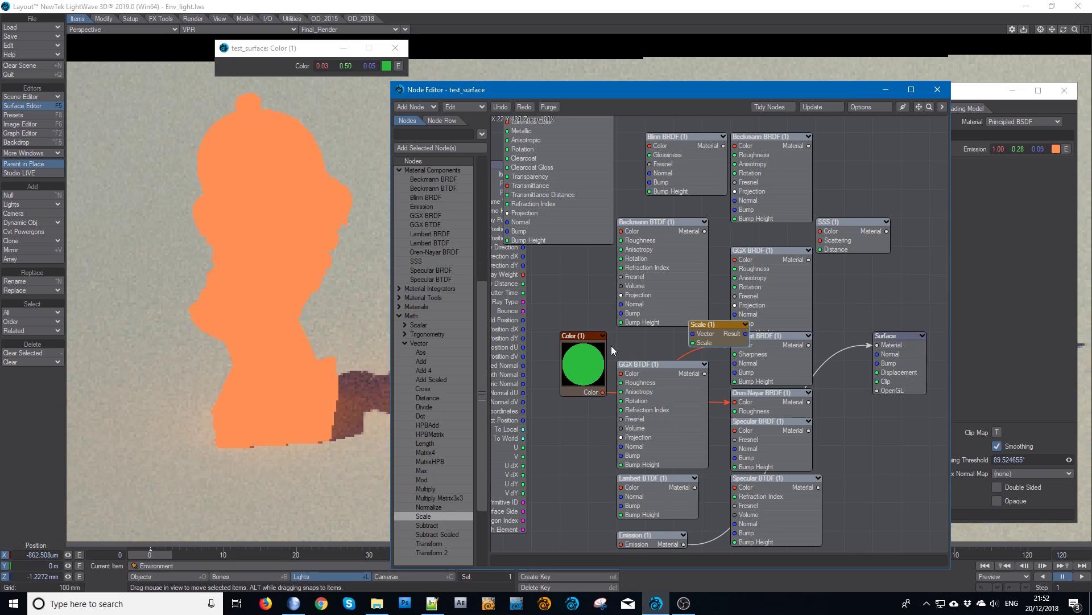
left_click_drag(603, 392, 693, 334)
left_click(573, 378)
left_click_drag(573, 378, 544, 321)
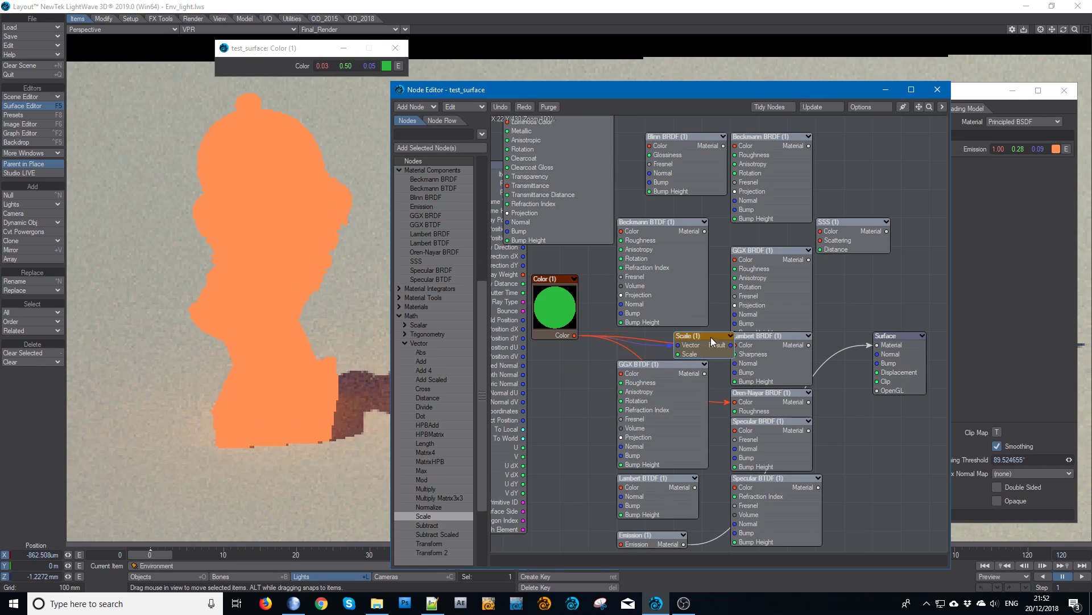
left_click_drag(711, 337, 621, 544)
Set the Scale node's value to 500% and view the bright green render.
double_click(646, 344)
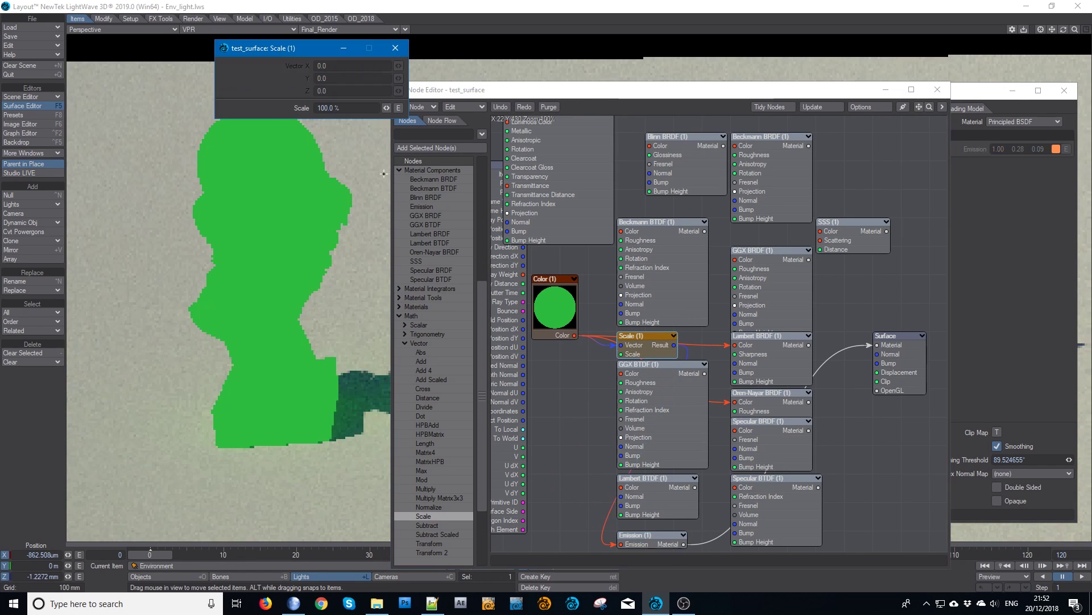
left_click_drag(348, 107, 288, 102)
type("500")
key("Return")
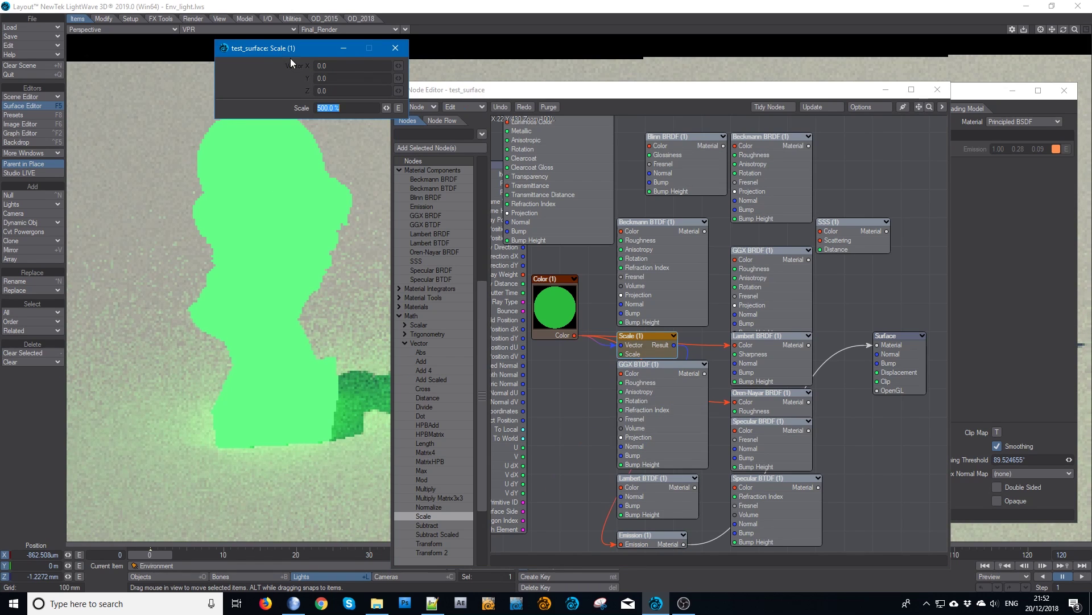
left_click_drag(291, 55, 888, 344)
left_click(886, 89)
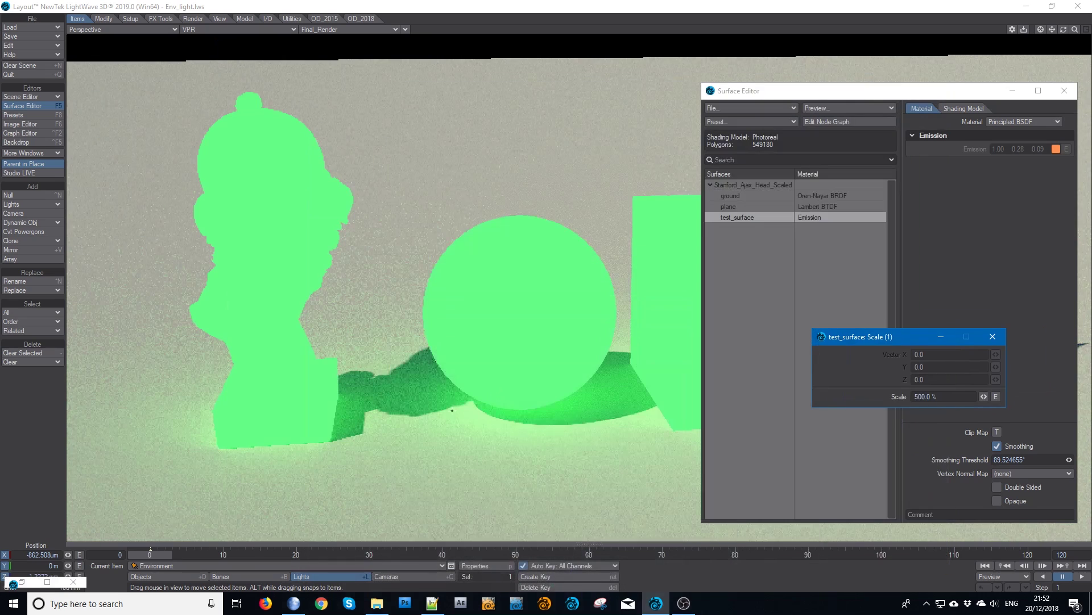